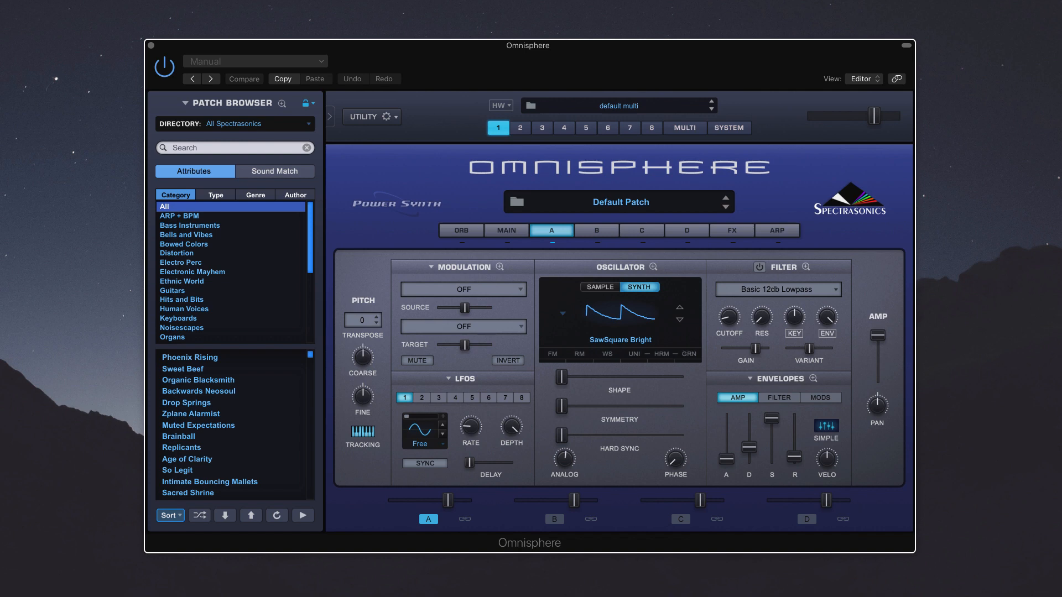
- Look at the utility context menu available from several empty areas of the instrument interface
right_click(509, 308)
click(545, 262)
right_click(840, 240)
click(834, 157)
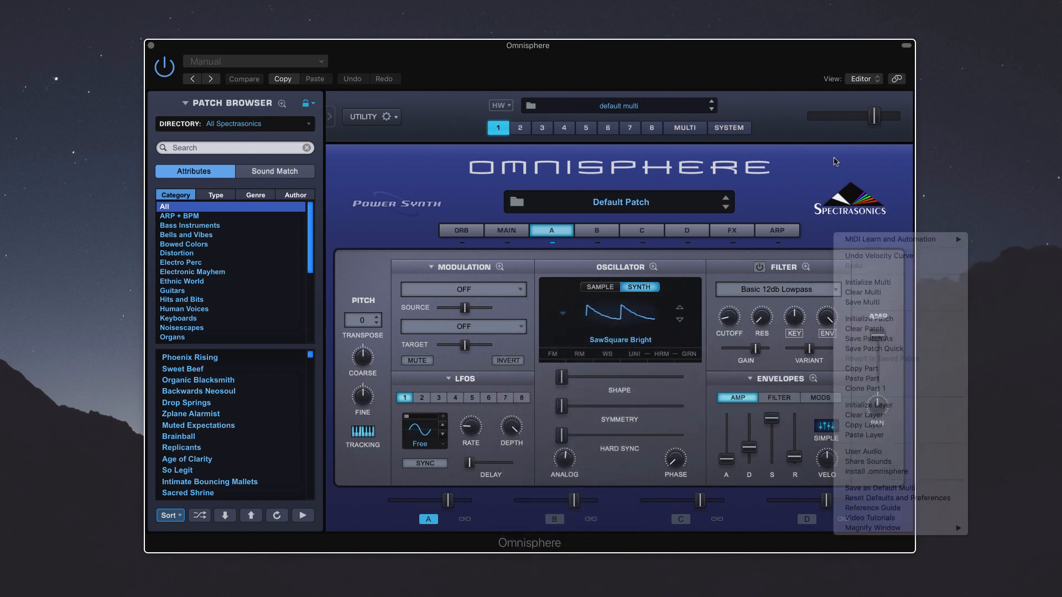
right_click(780, 115)
click(766, 98)
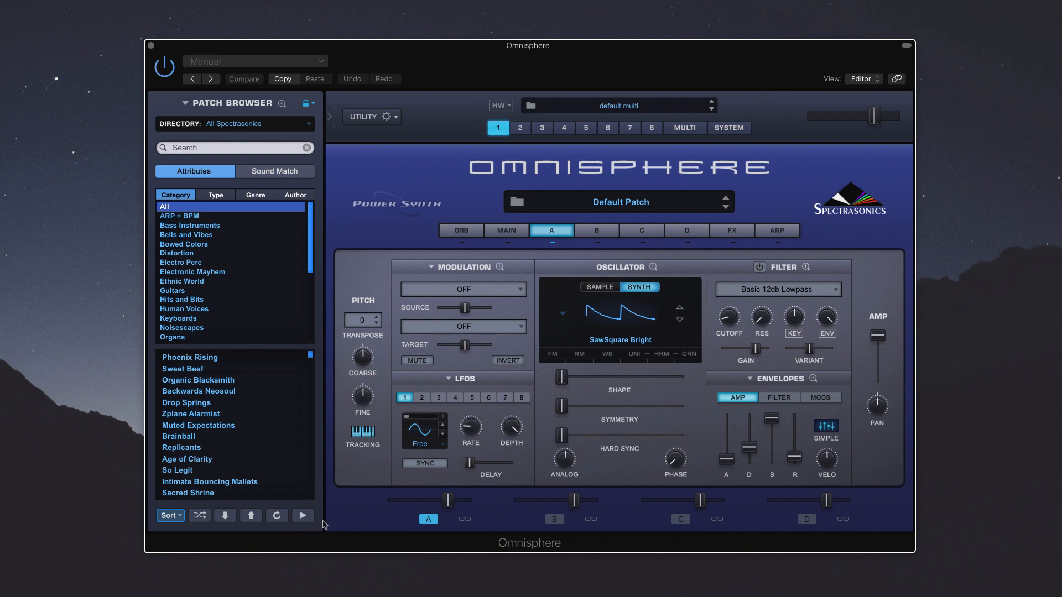
right_click(341, 514)
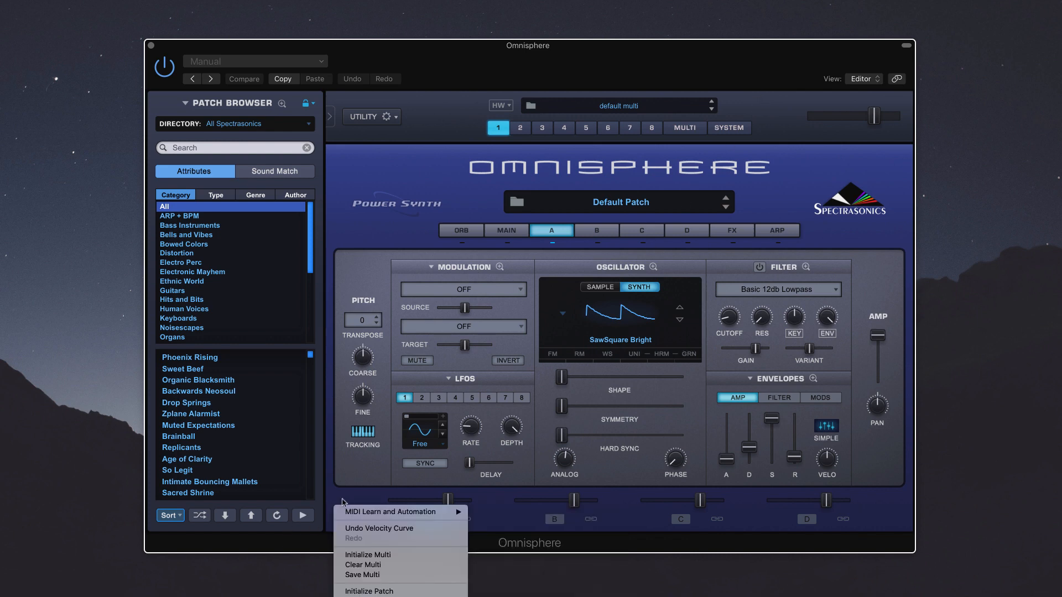
click(345, 497)
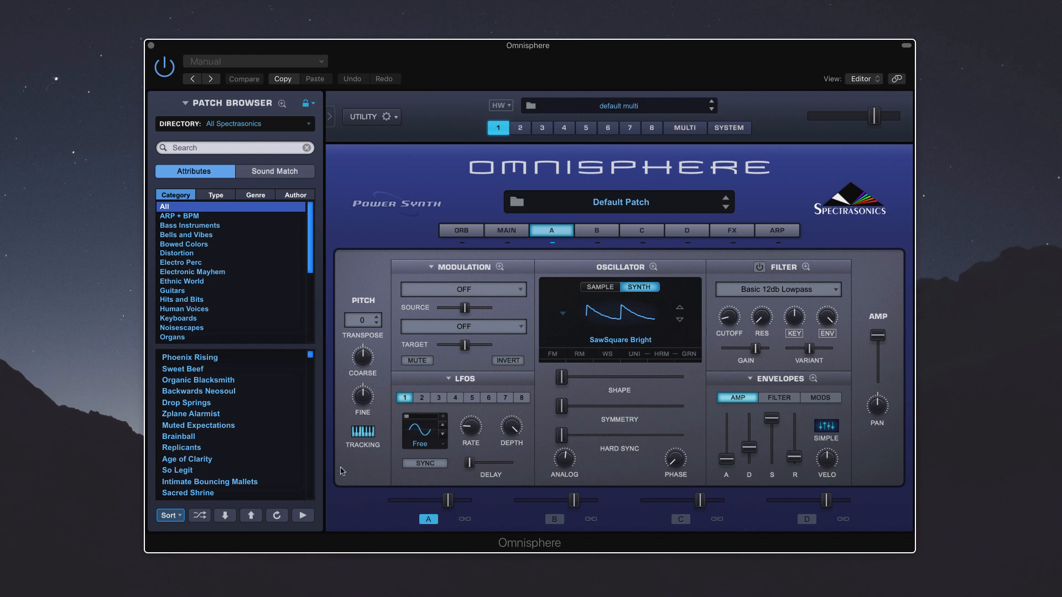
right_click(365, 257)
click(373, 224)
- Look through the option lists for the modulation source, modulation target and envelope presets without choosing anything
click(522, 294)
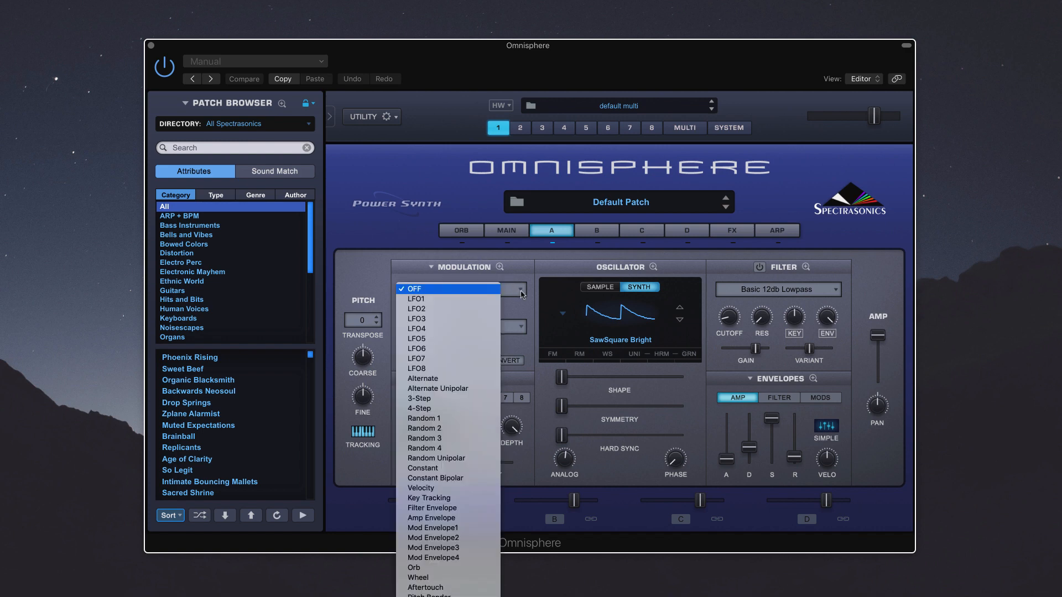
click(522, 294)
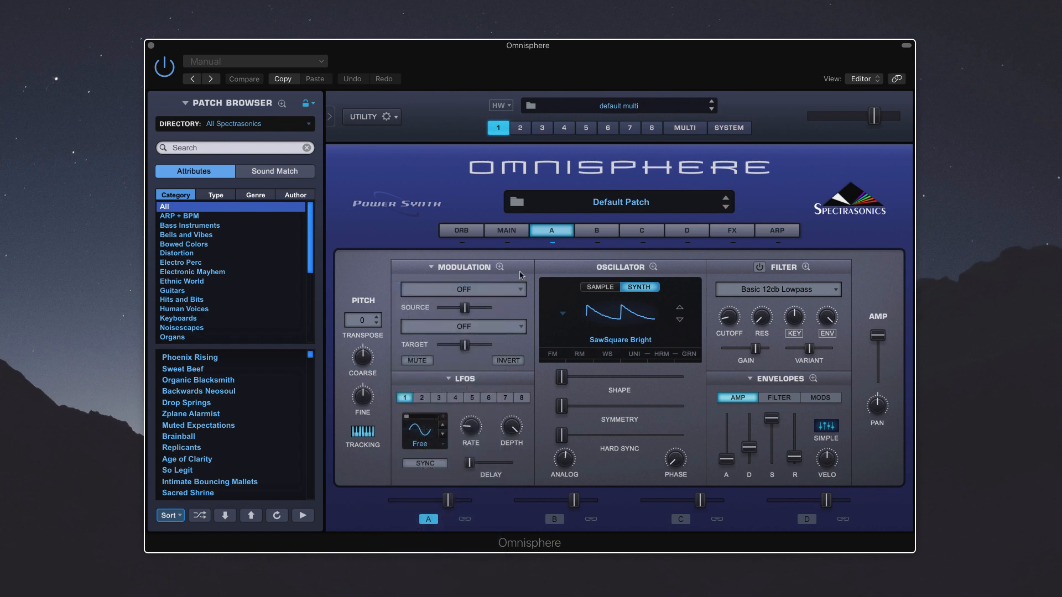
click(750, 381)
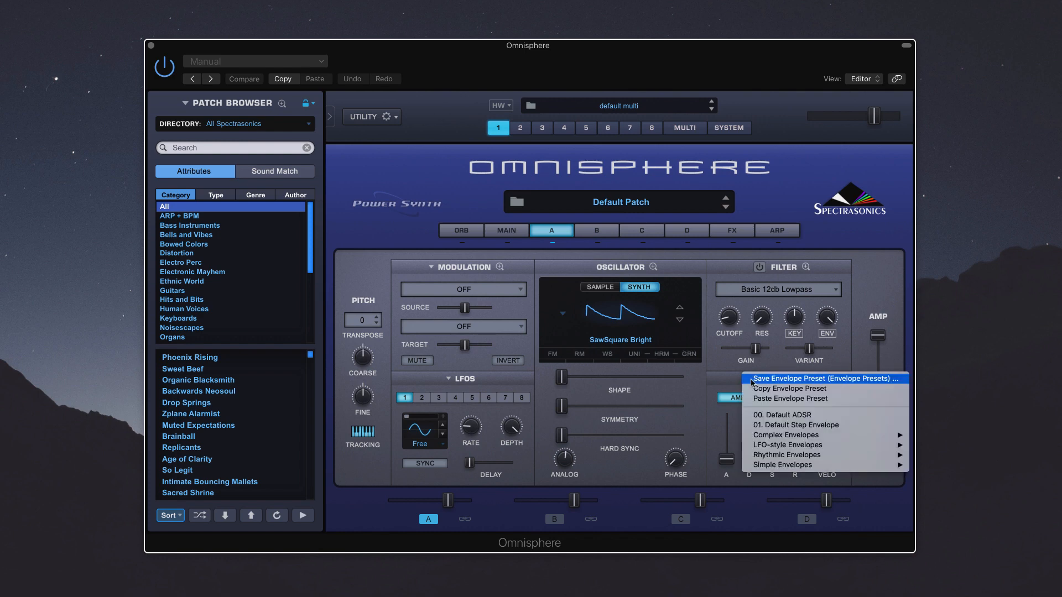
click(735, 380)
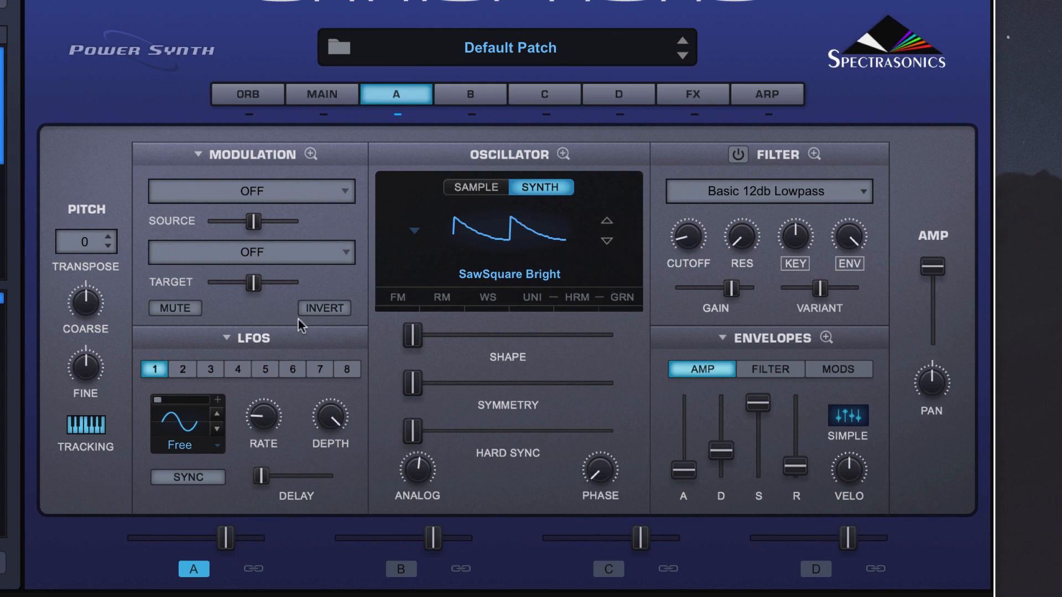
click(344, 193)
click(356, 172)
click(345, 253)
click(354, 222)
- View the zoom pages for layer A's modulation matrix, filter, oscillator and envelopes, returning to the layer page each time
click(311, 155)
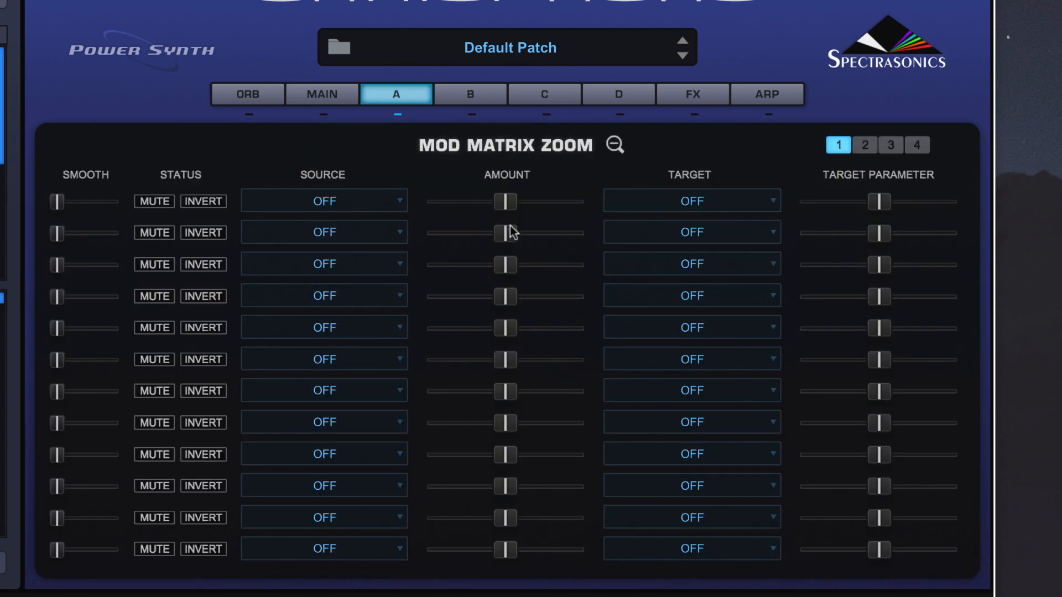
click(615, 145)
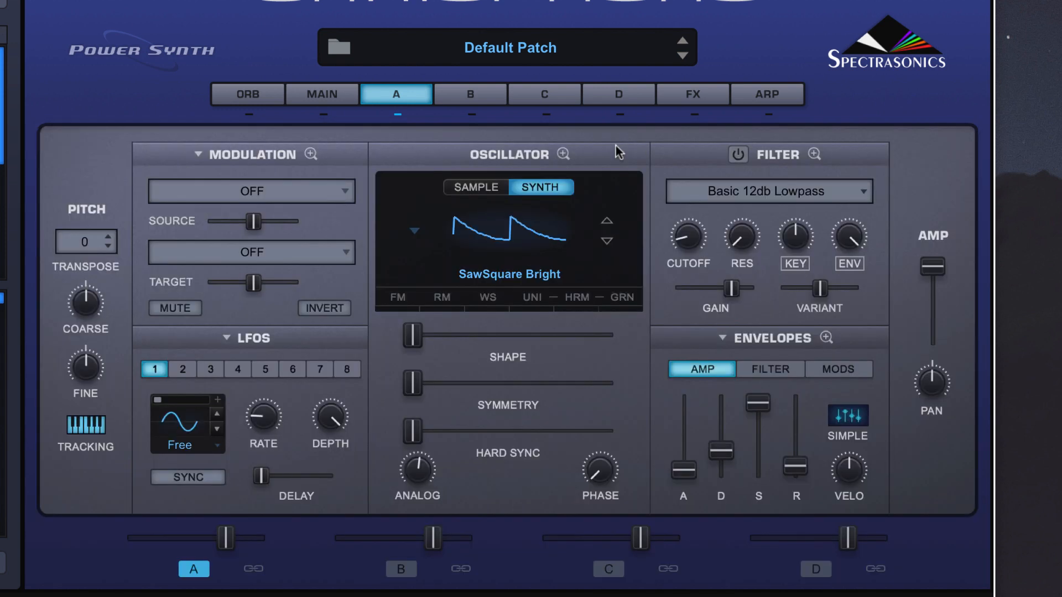
click(815, 156)
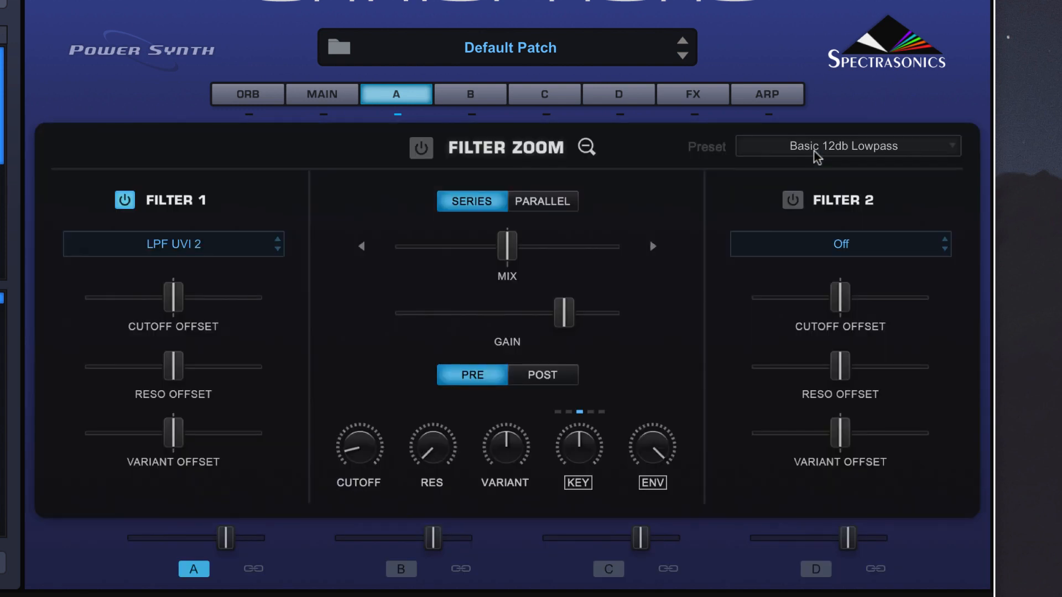
click(587, 147)
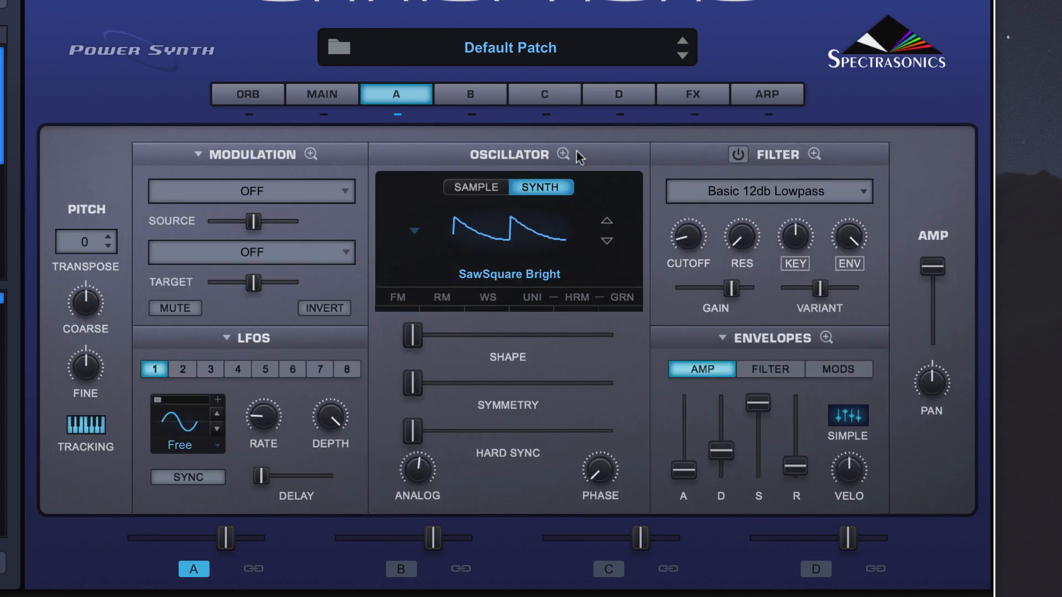
click(563, 154)
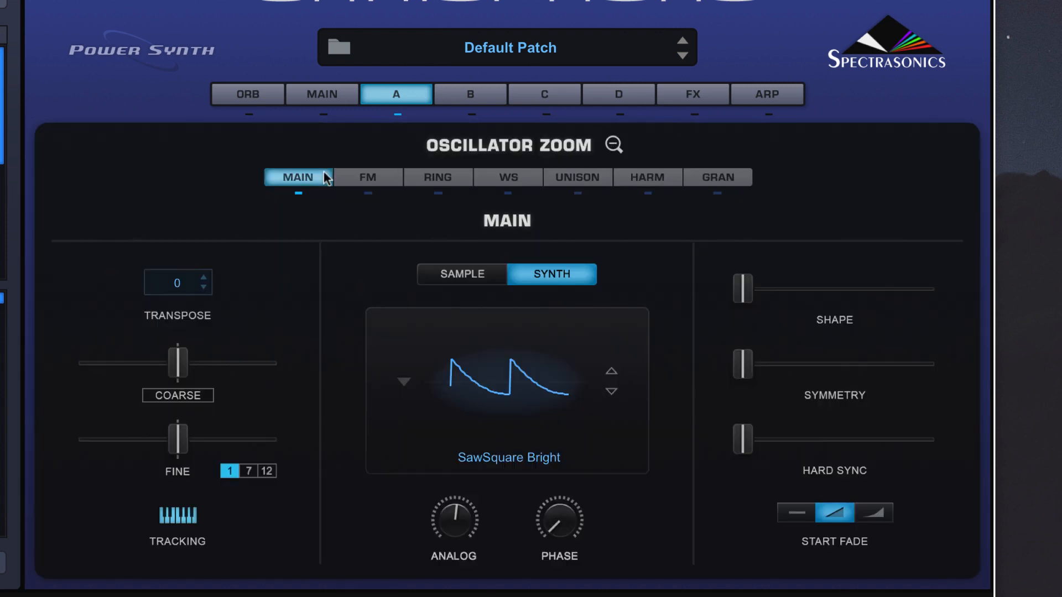
click(614, 145)
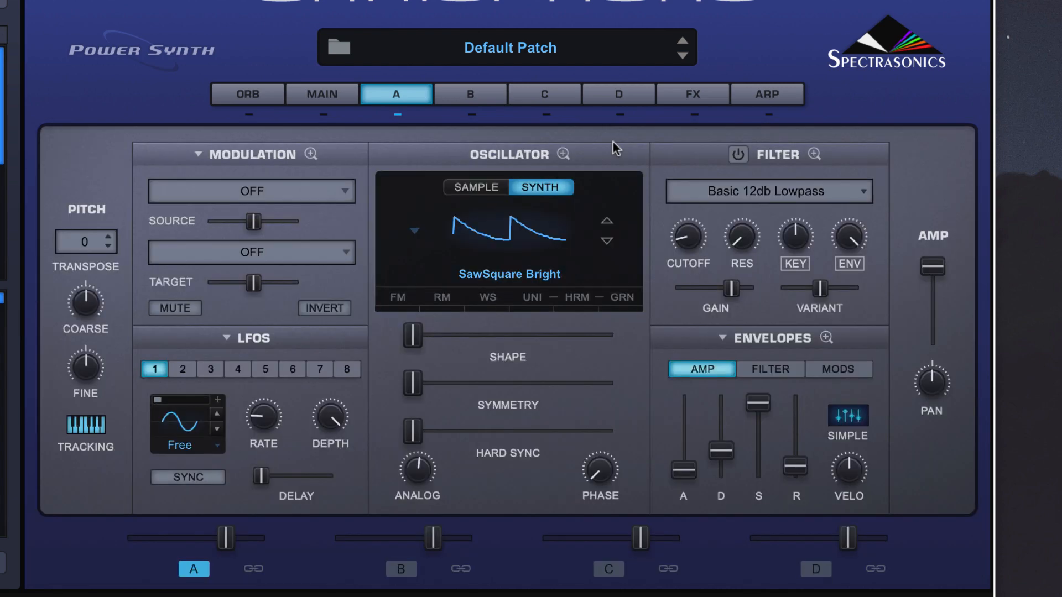
click(826, 337)
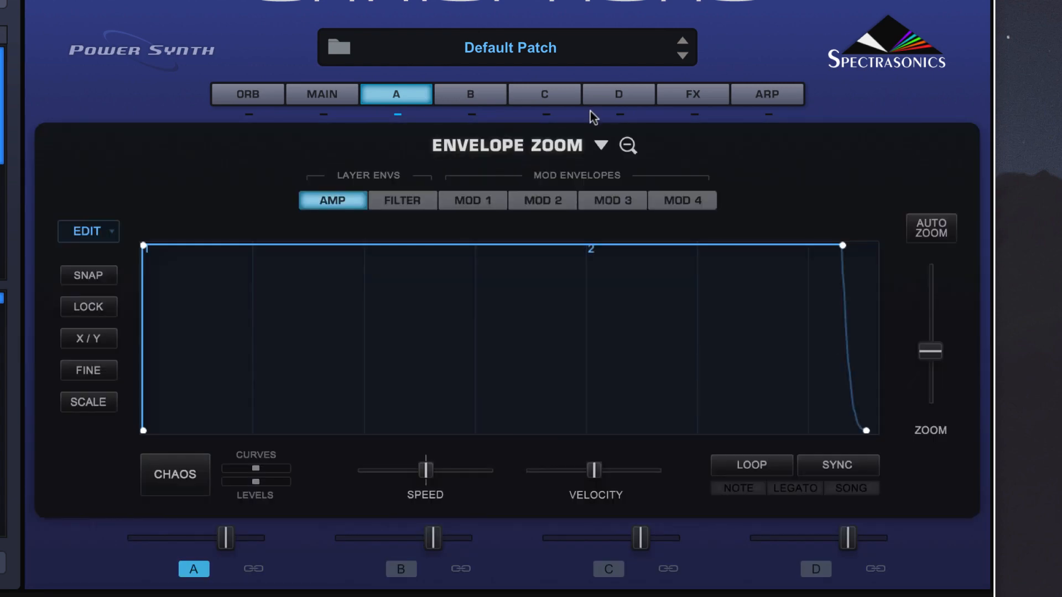
click(635, 158)
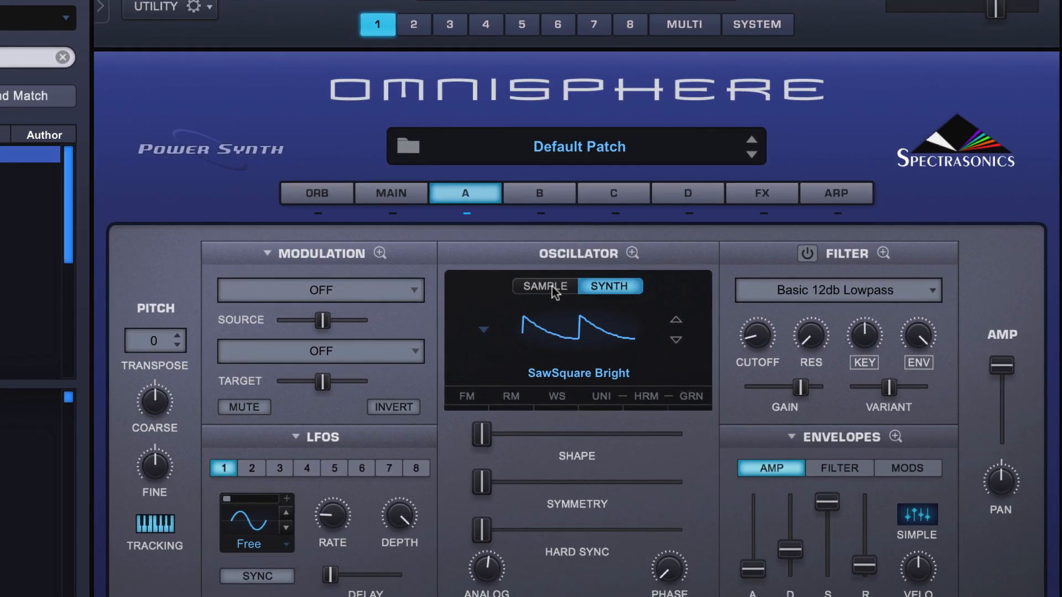
- Switch layer A's oscillator to Sample mode and lower the modulation source amount to about 0.47
click(605, 339)
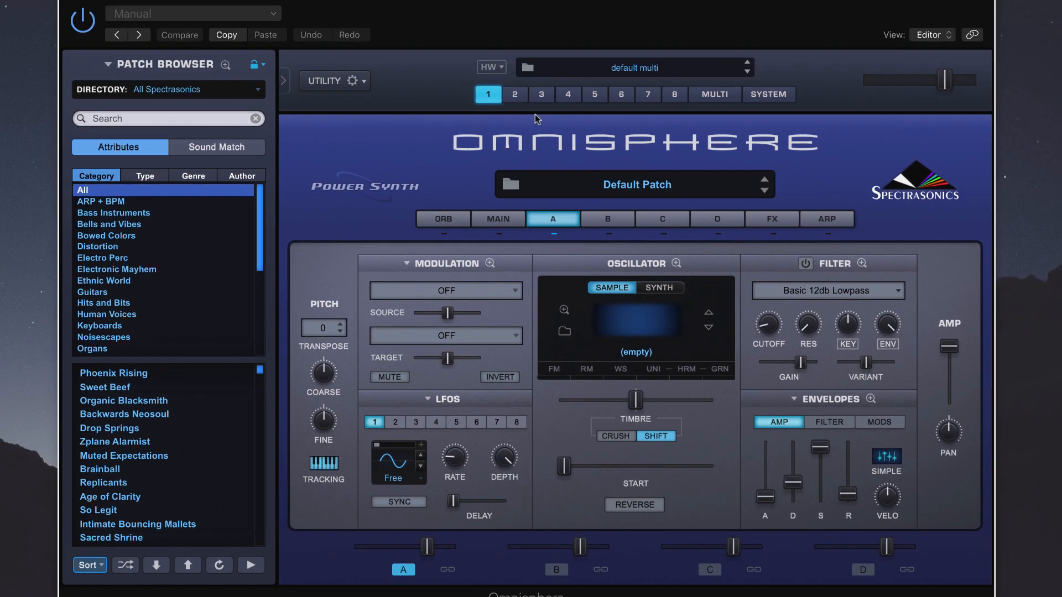
drag(451, 312, 448, 313)
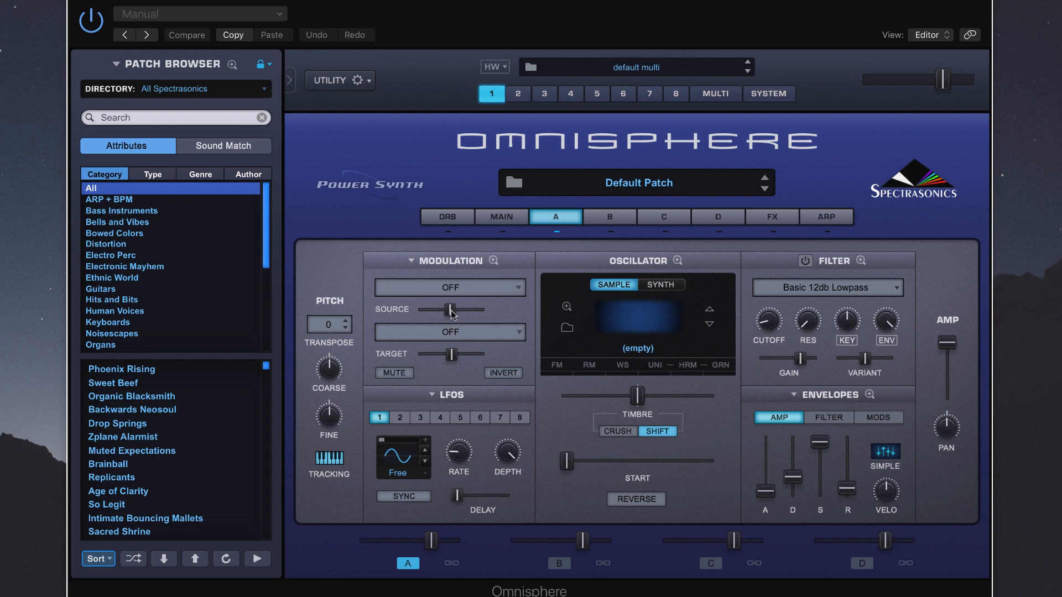
right_click(451, 311)
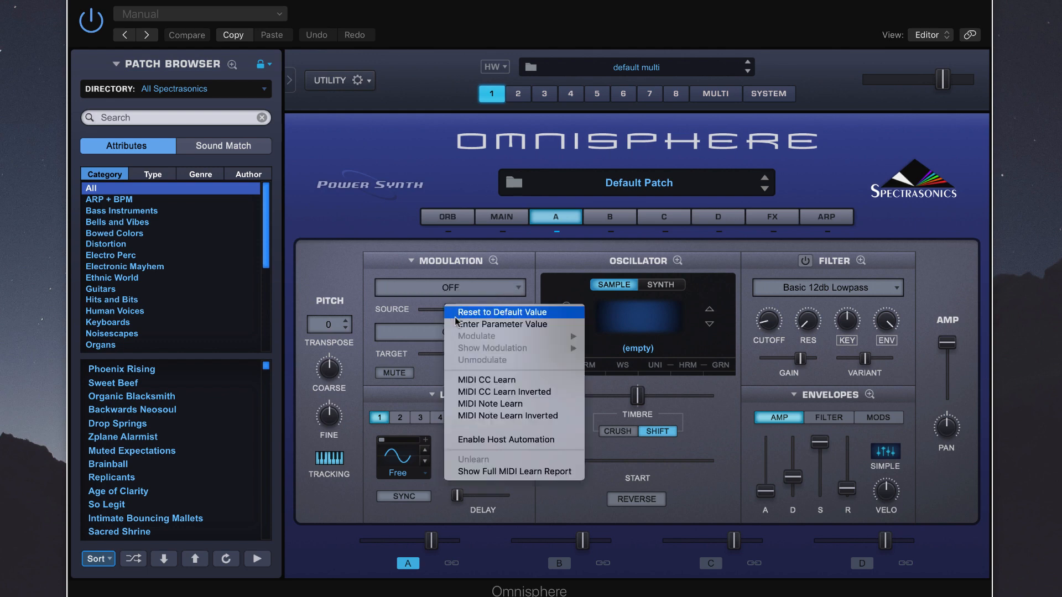
click(457, 326)
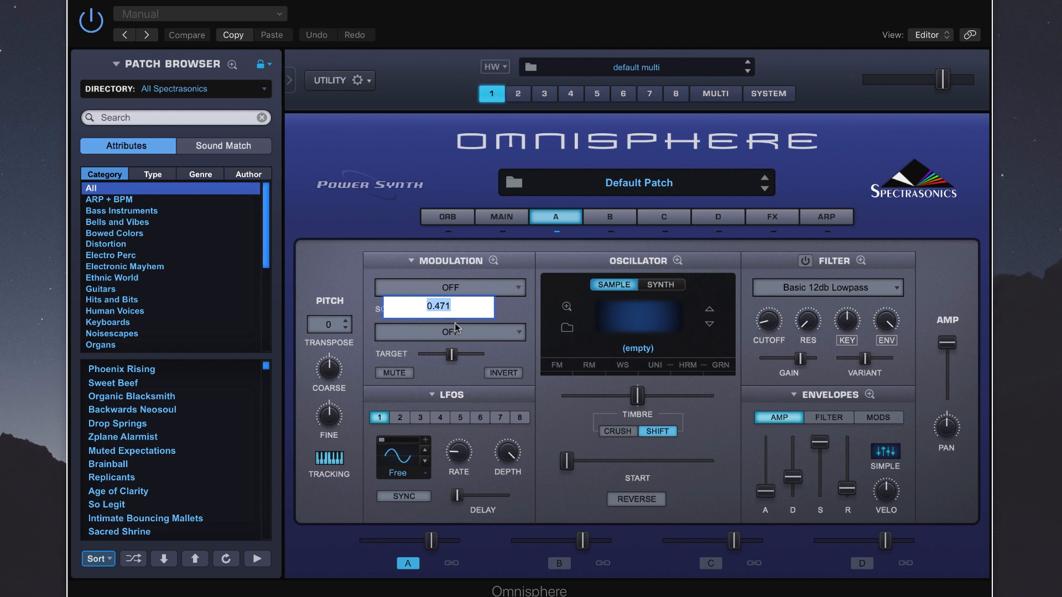
click(507, 310)
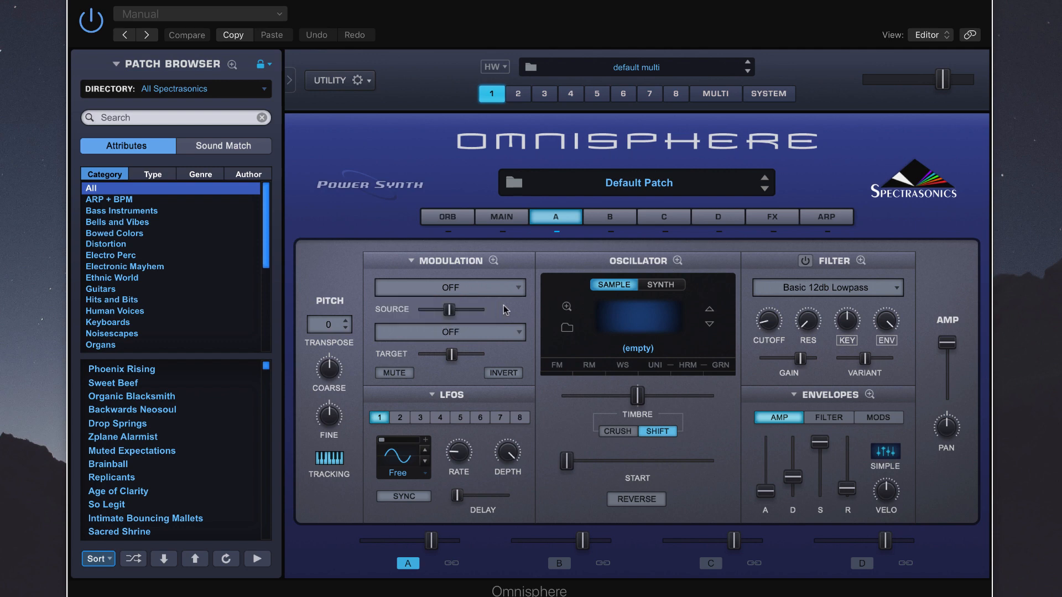
- Enter an exact parameter value of 1 for the modulation source amount
drag(448, 313, 450, 318)
right_click(451, 319)
click(455, 324)
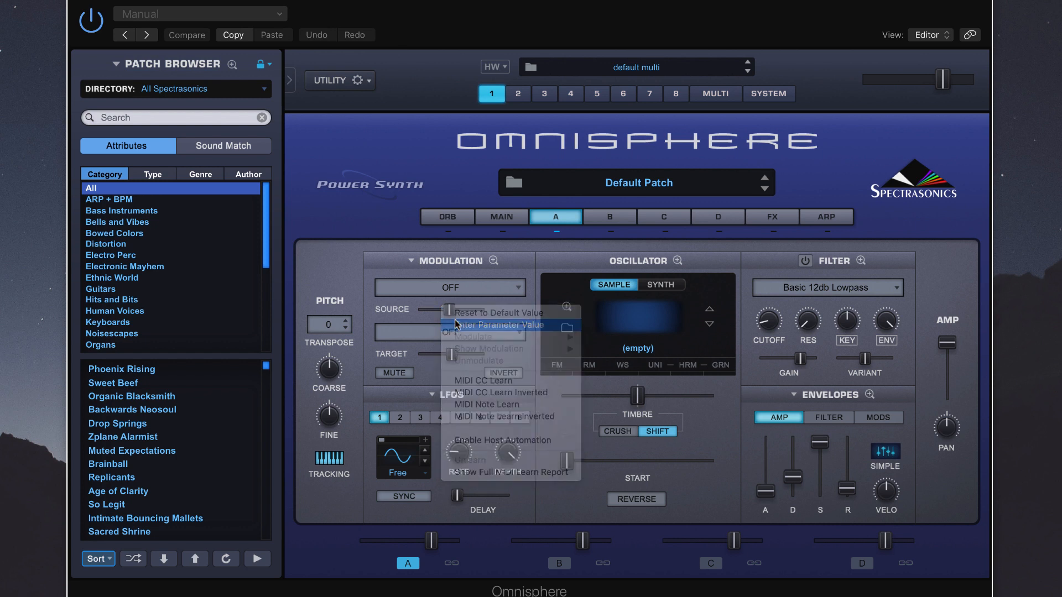
text(1)
key(Return)
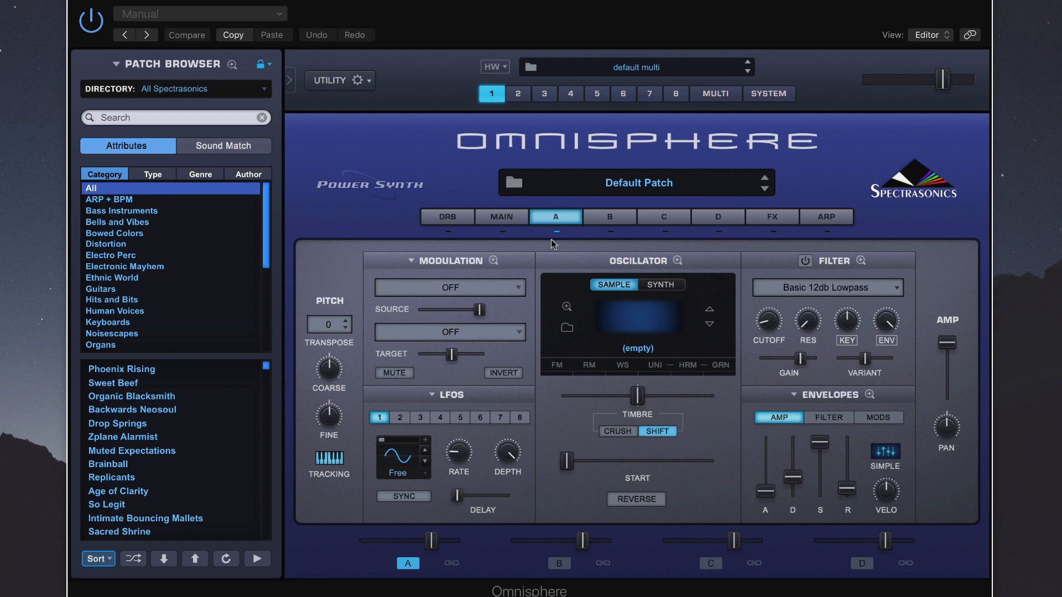
- Filter the full patch browser by a sound designer in the author list, load the Amber Skies patch and close the browser
click(630, 218)
click(636, 183)
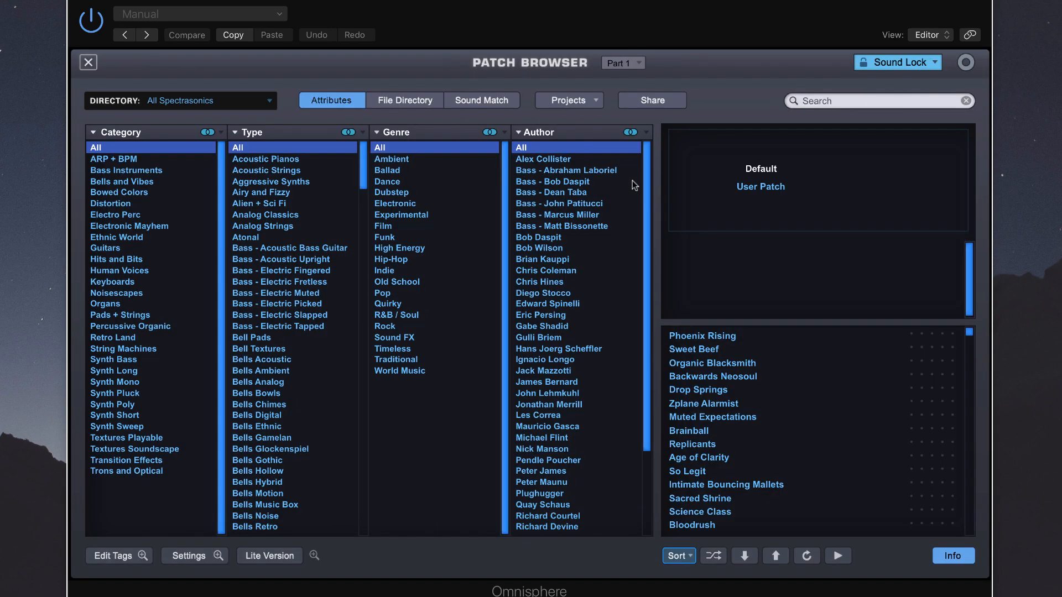
click(548, 293)
click(743, 405)
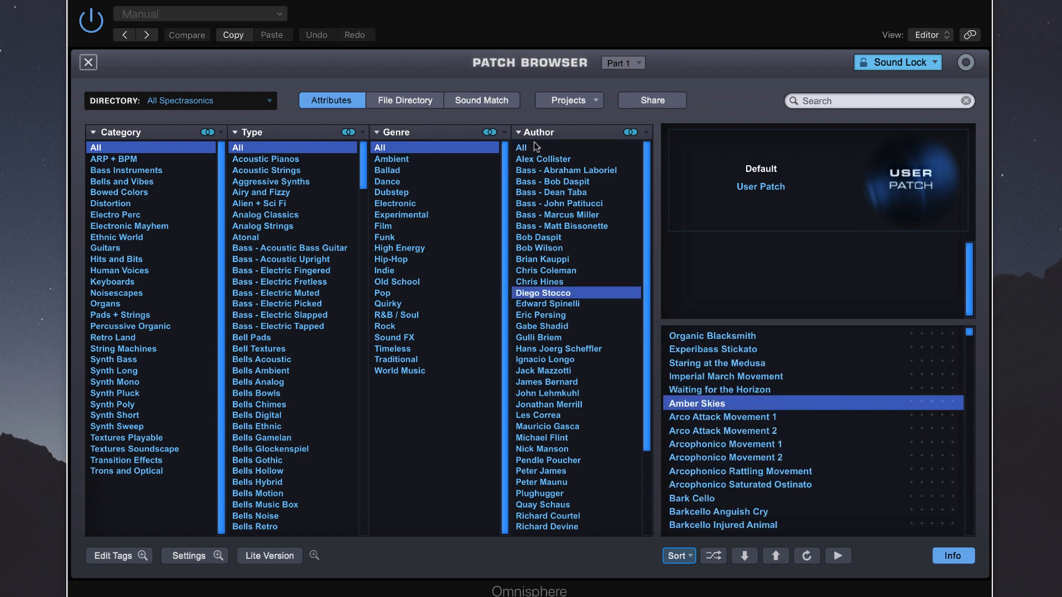
click(88, 63)
- Compare the oscillator samples and settings of layers A and B in the Amber Skies patch
click(556, 217)
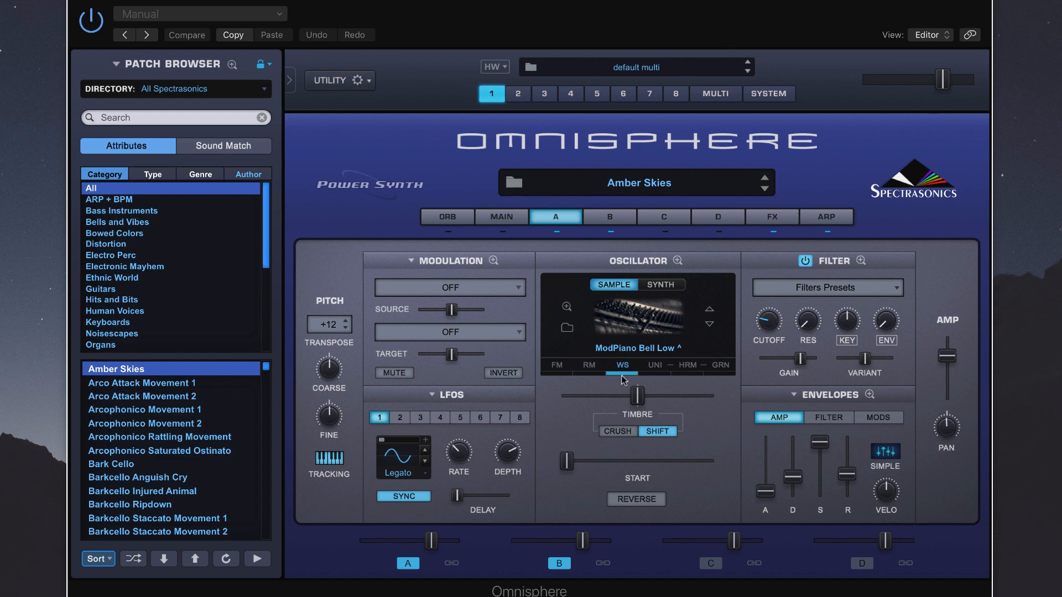
click(616, 222)
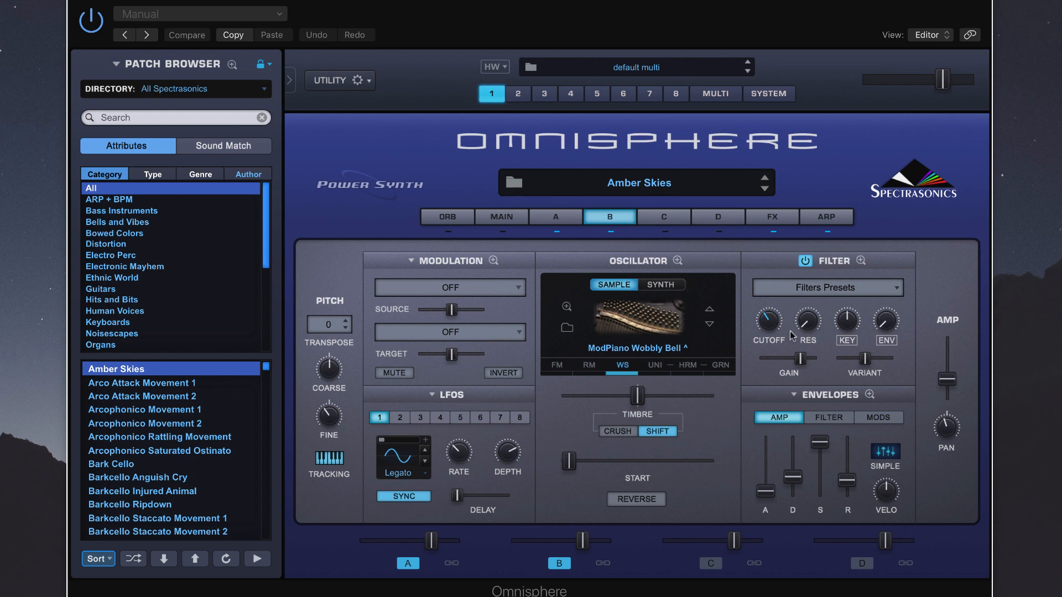
click(559, 218)
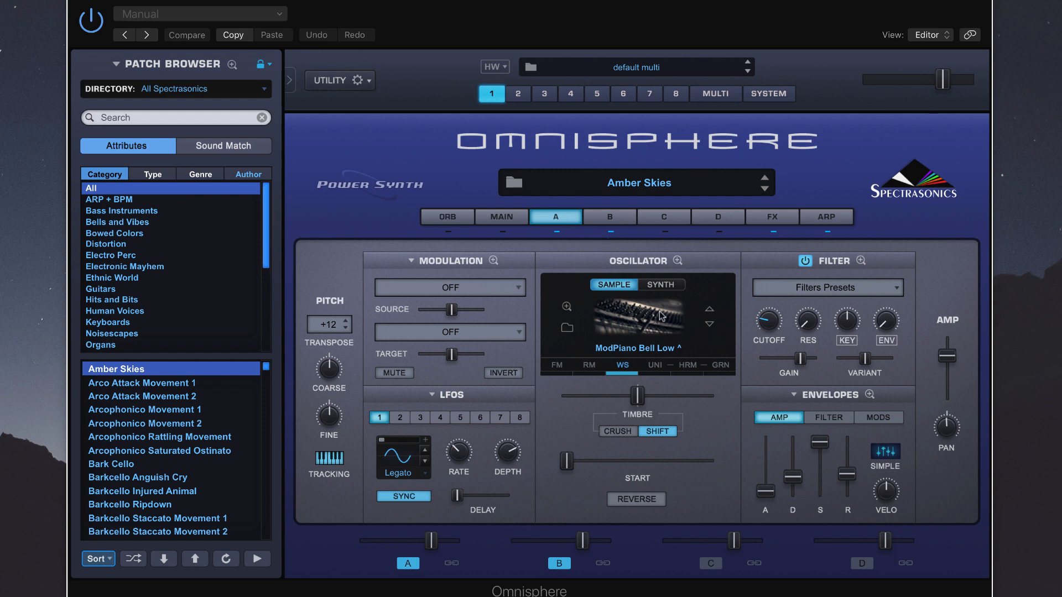
- Change layer A's oscillator sample to ModPiano Bow 1 and adjust the LFO 1 delay and rate
click(710, 324)
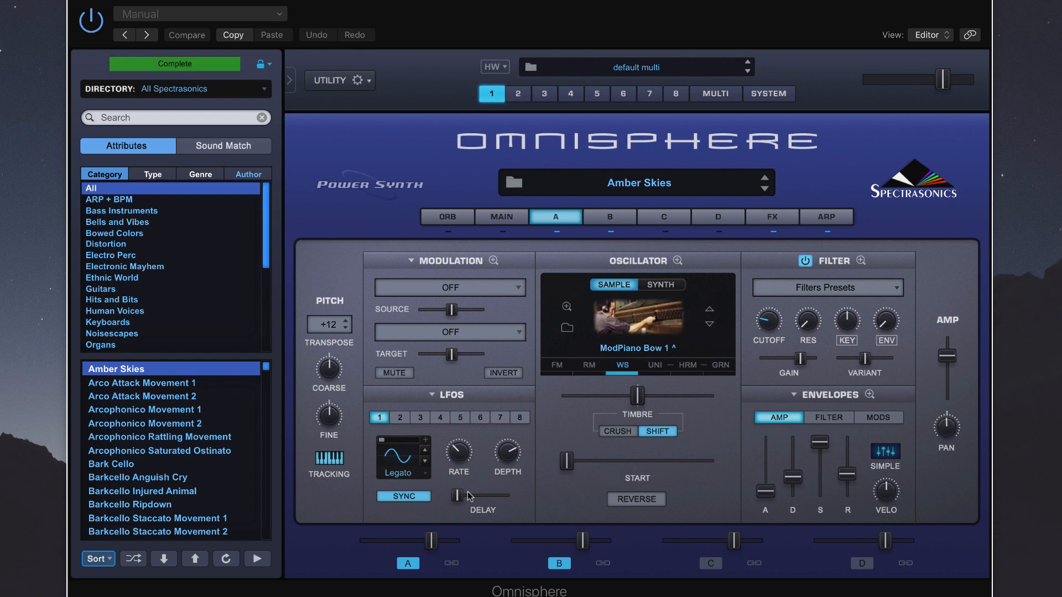
drag(469, 496, 457, 501)
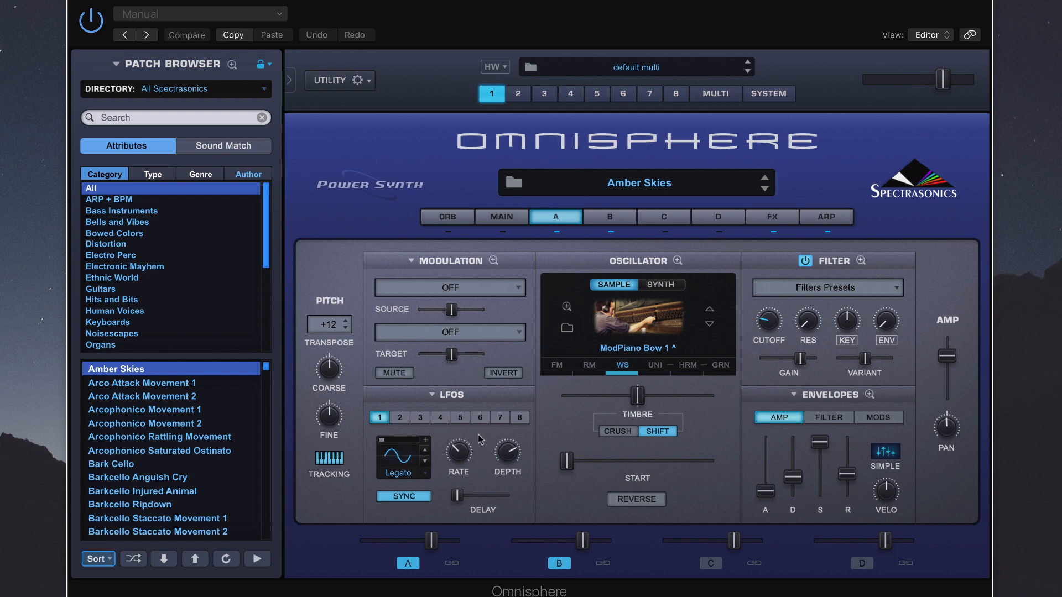
drag(459, 455, 456, 451)
- Initialize the patch and check the default settings of layers A and B
click(358, 82)
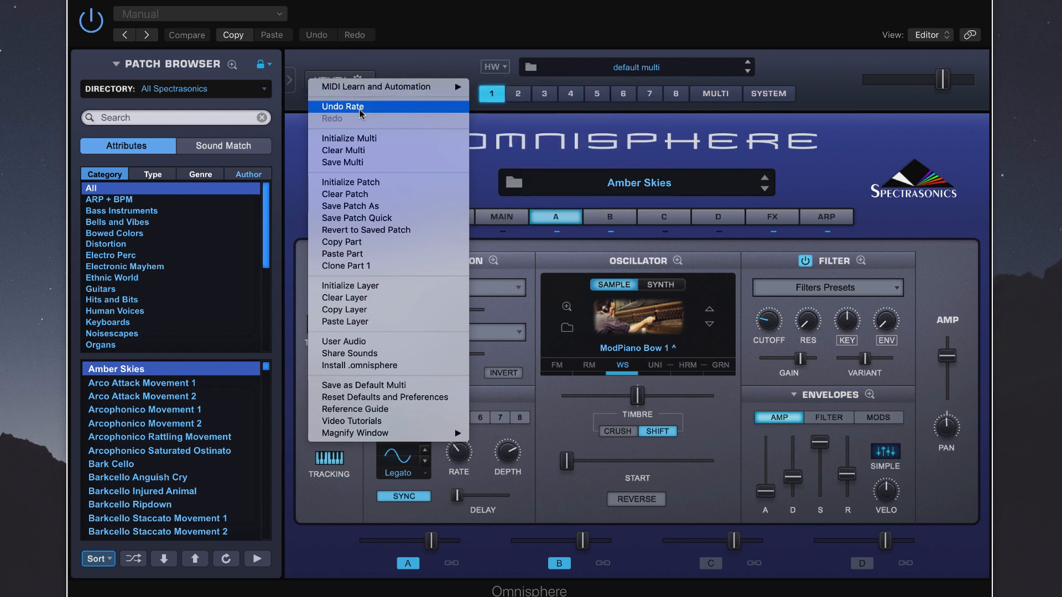
click(369, 185)
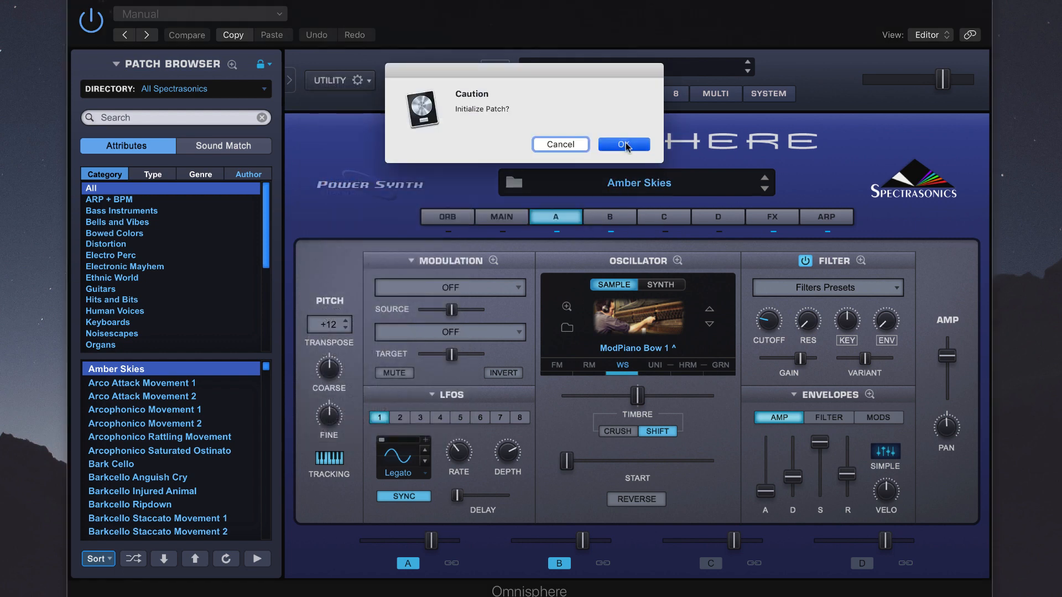
click(624, 144)
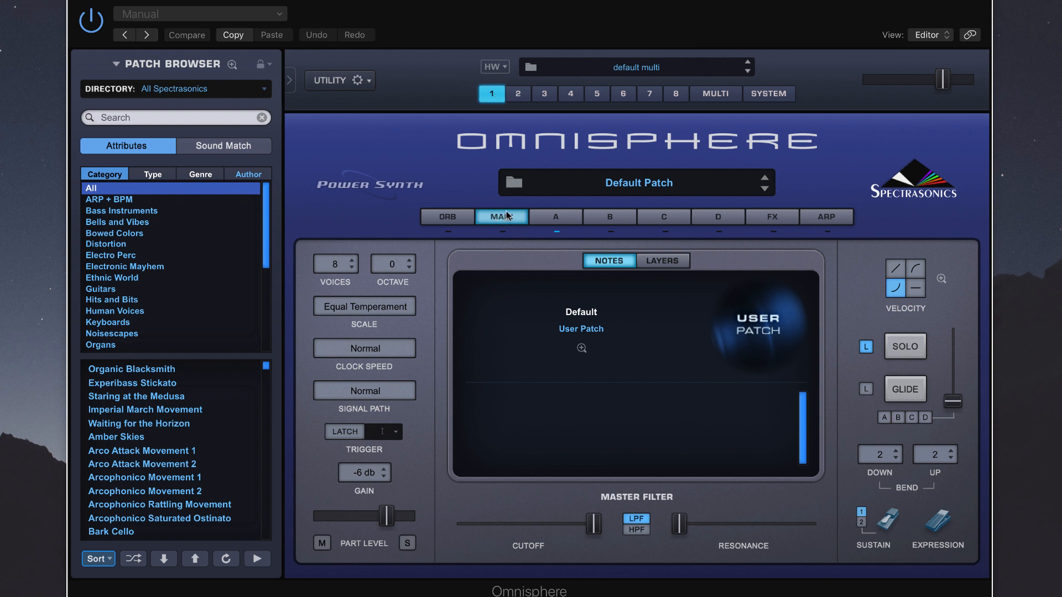
click(556, 220)
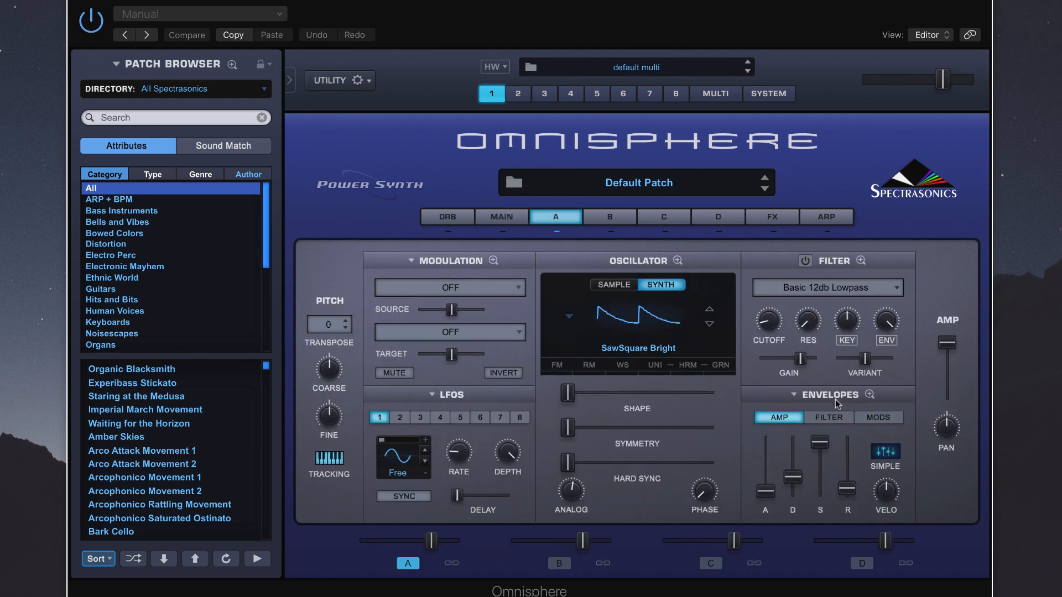
click(620, 222)
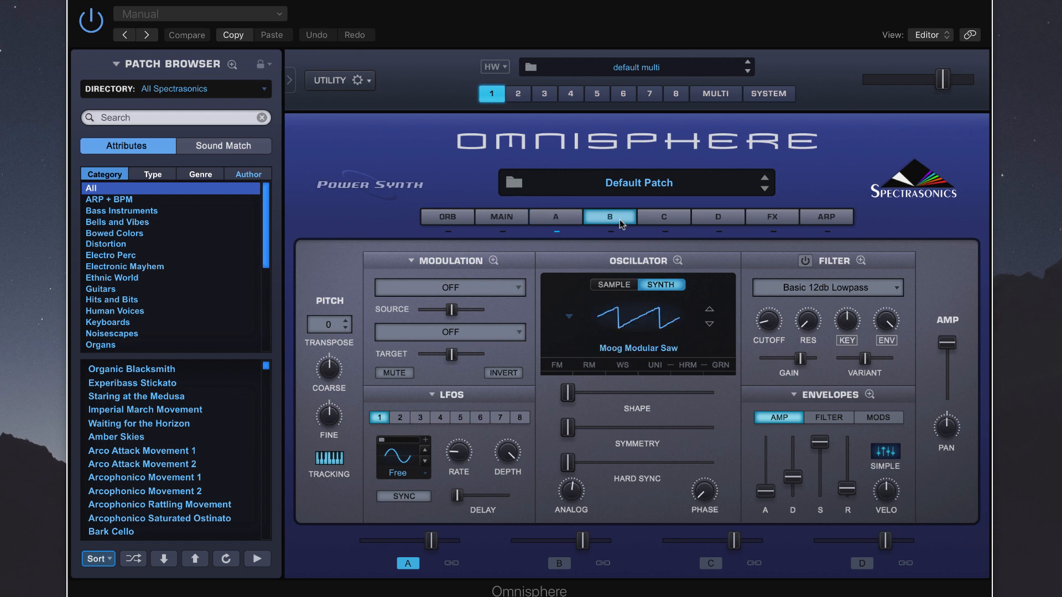
- Compare the default oscillator waveforms and settings of layers A, B, C and D, finishing on layer A
click(674, 221)
click(714, 221)
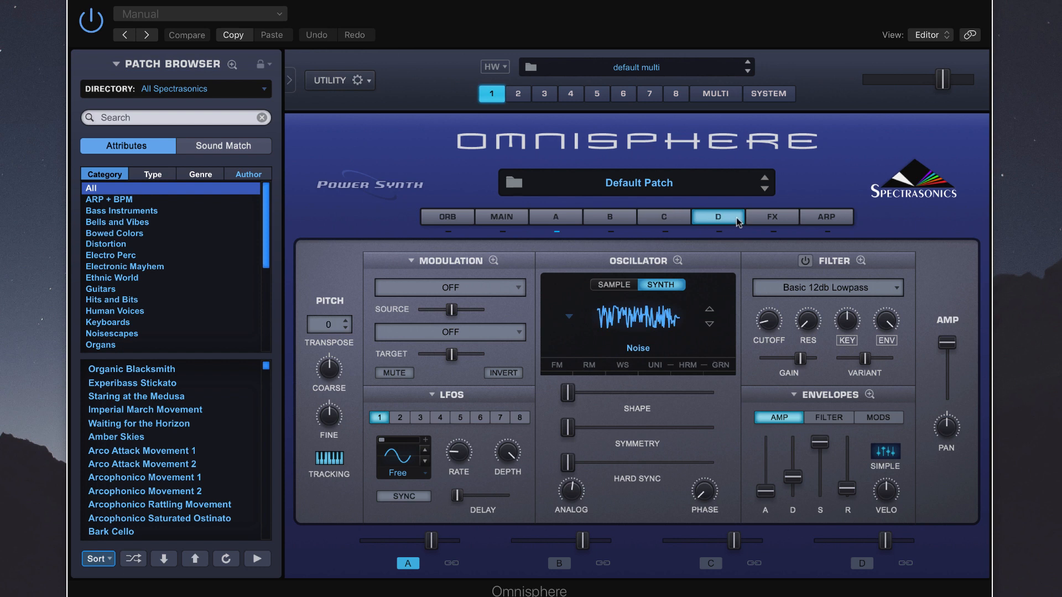
click(553, 218)
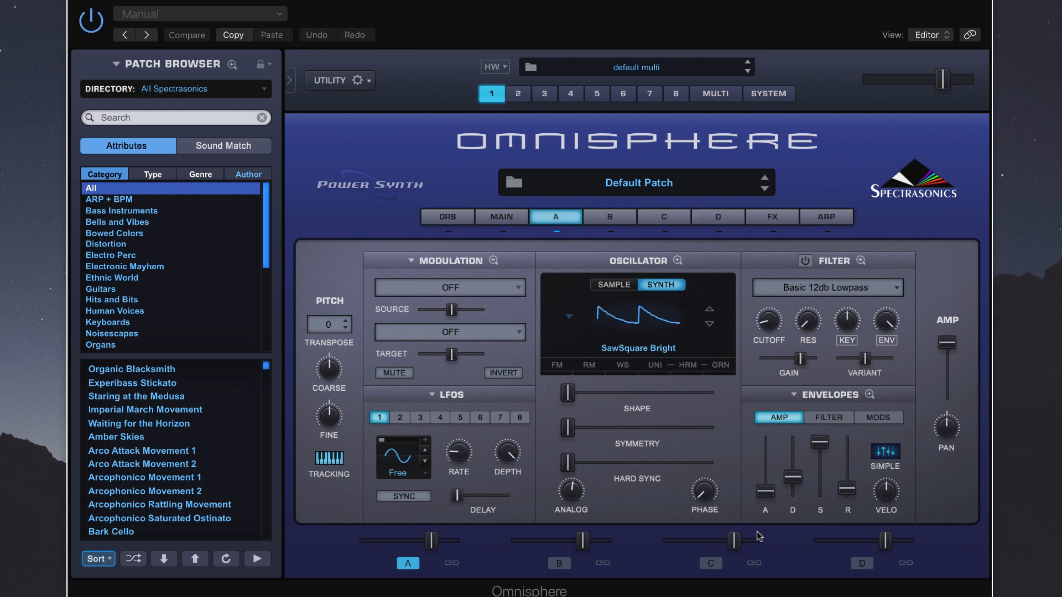
click(616, 220)
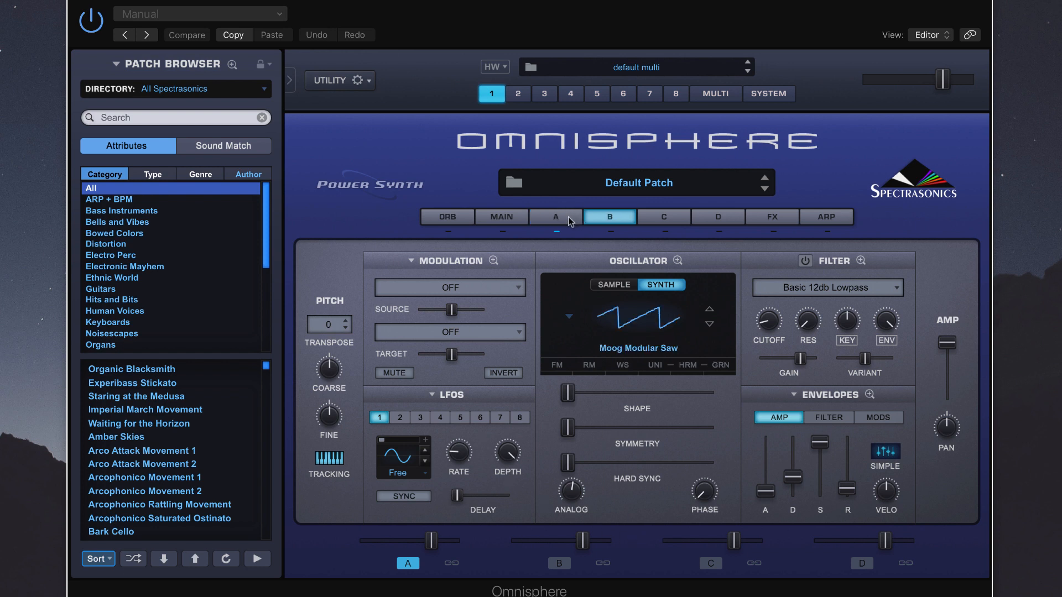
click(570, 220)
click(607, 220)
click(560, 219)
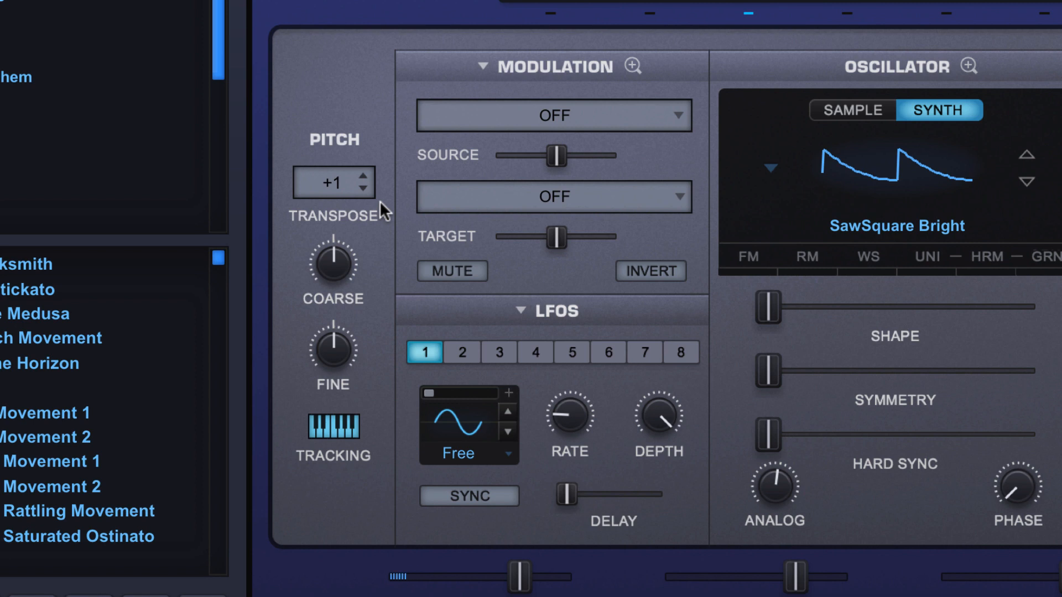
- Try out layer A's transpose steps, return the value to 0 and browse the semitone list without choosing a new value
click(362, 176)
click(363, 187)
click(363, 187)
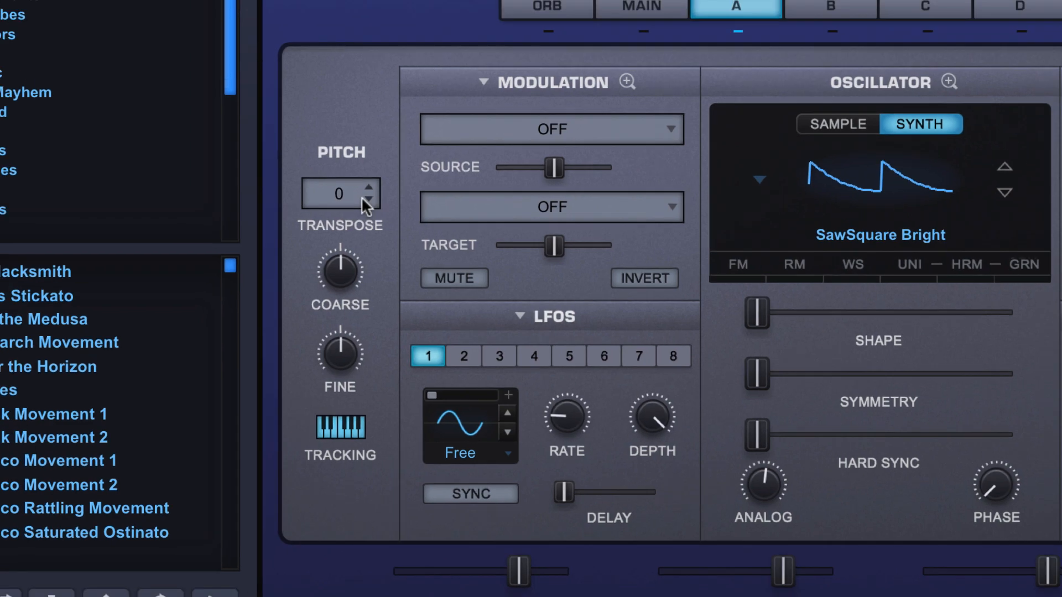
click(330, 182)
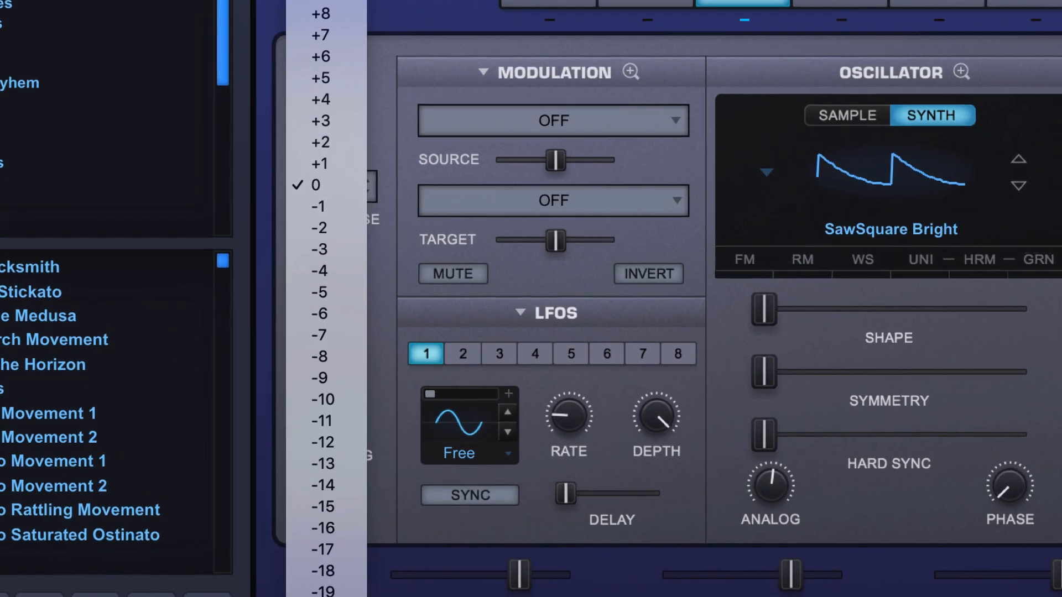
click(371, 299)
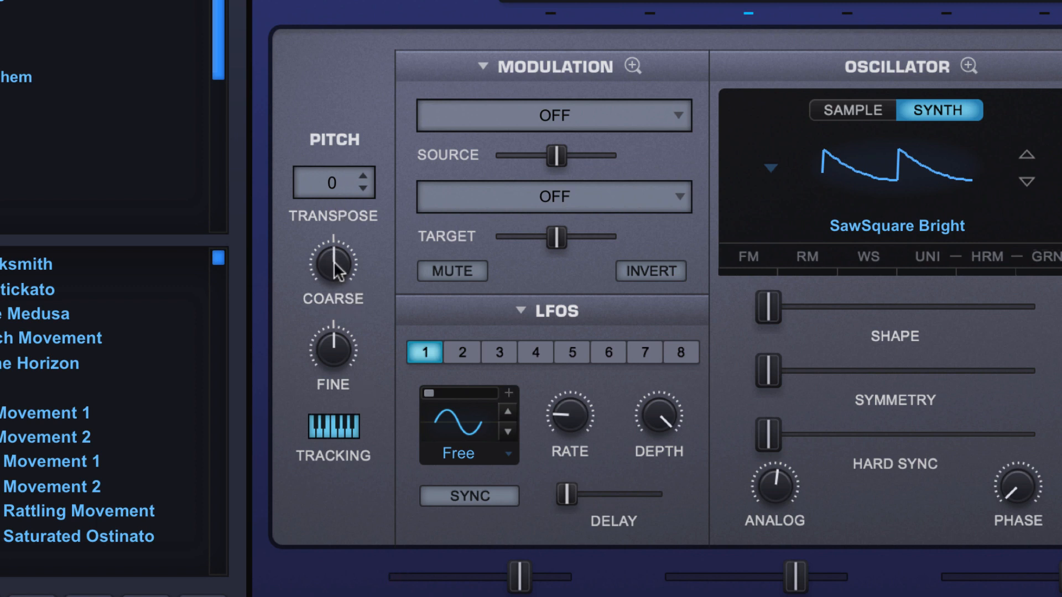
- Try a coarse pitch offset of about 47 cents on layer A and reset the coarse pitch to its default
mouse_move(334, 271)
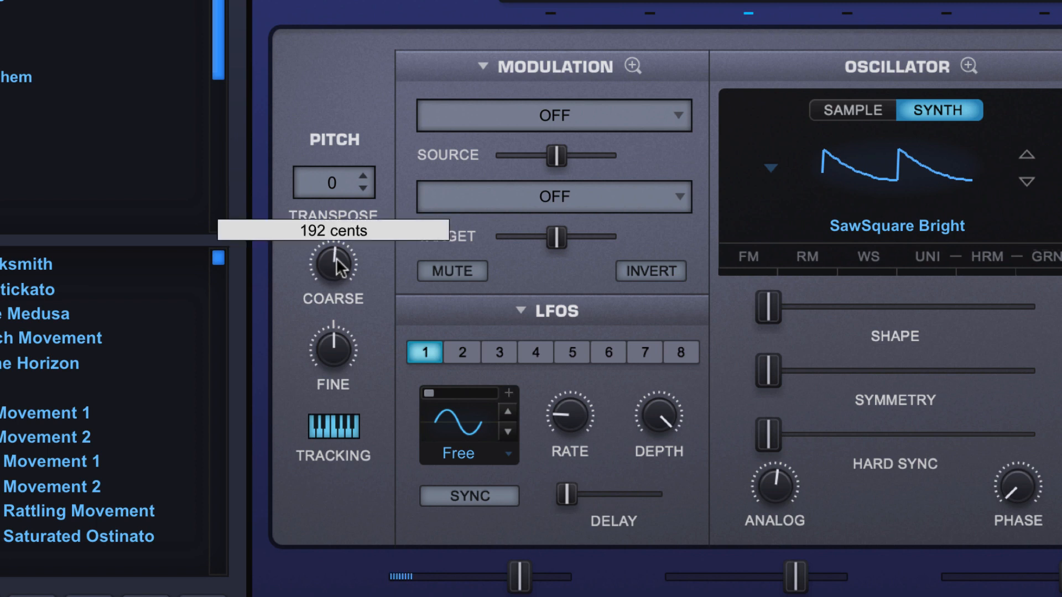
mouse_move(335, 260)
mouse_down()
mouse_move(338, 249)
mouse_move(337, 264)
mouse_up()
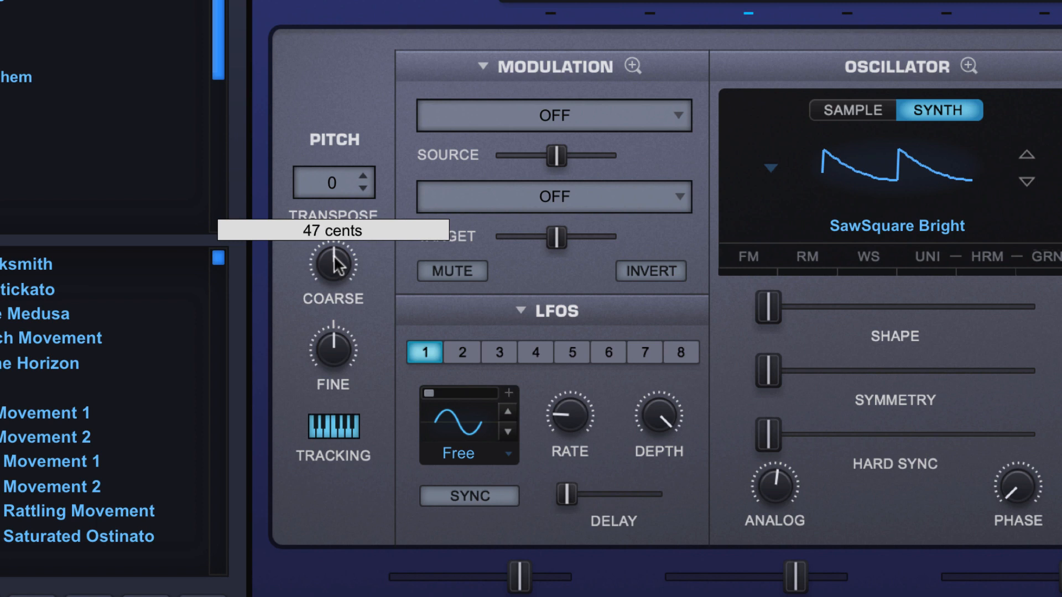
double_click(337, 266)
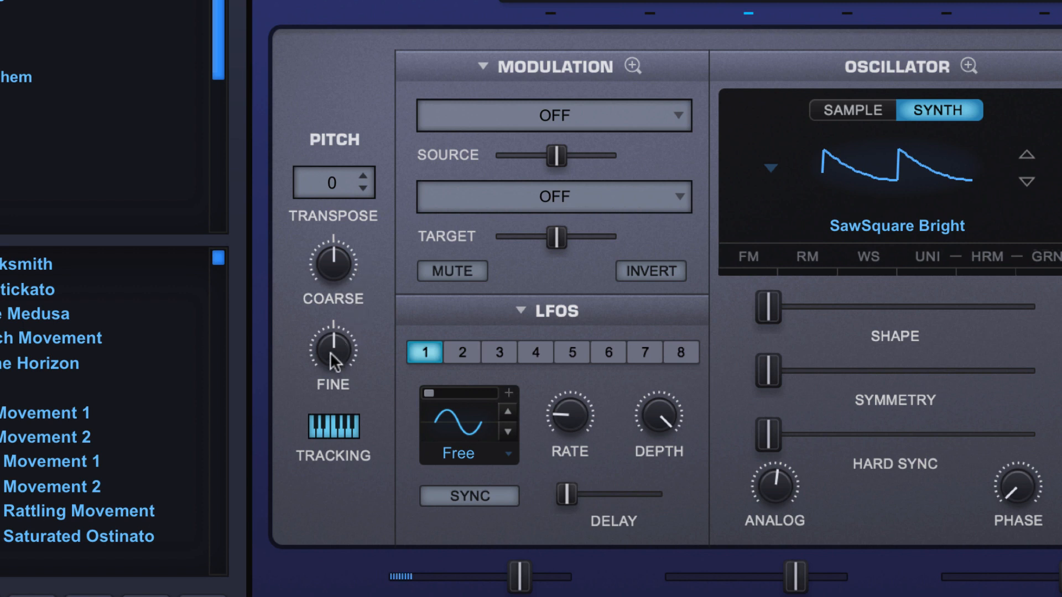
- Try a fine pitch offset of about 48 cents on layer A and reset the fine pitch to its default
drag(330, 352, 333, 264)
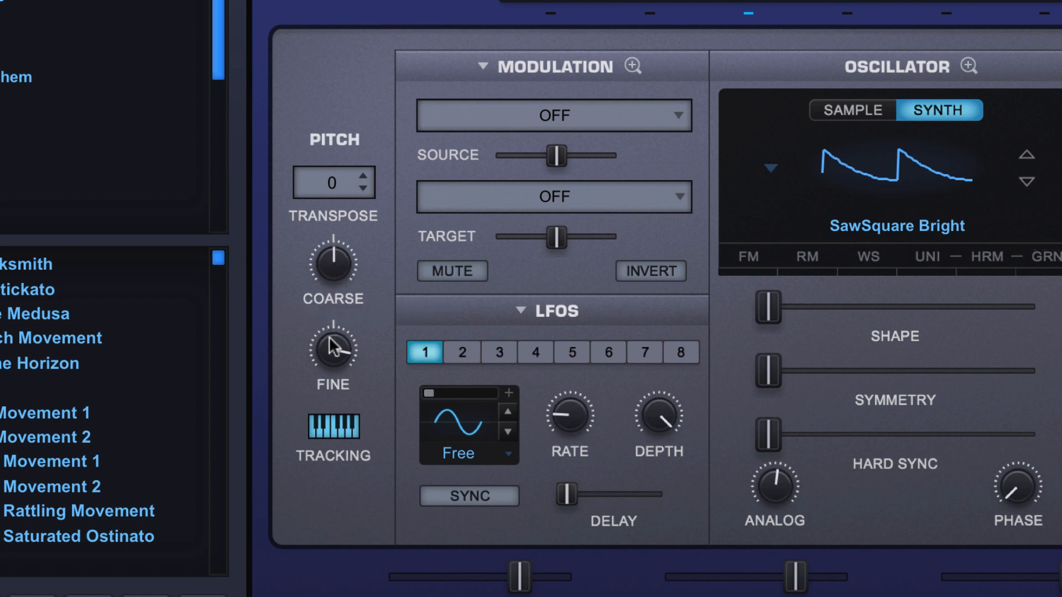
mouse_move(332, 263)
mouse_down()
mouse_move(336, 247)
mouse_move(334, 262)
mouse_up()
drag(332, 356, 324, 283)
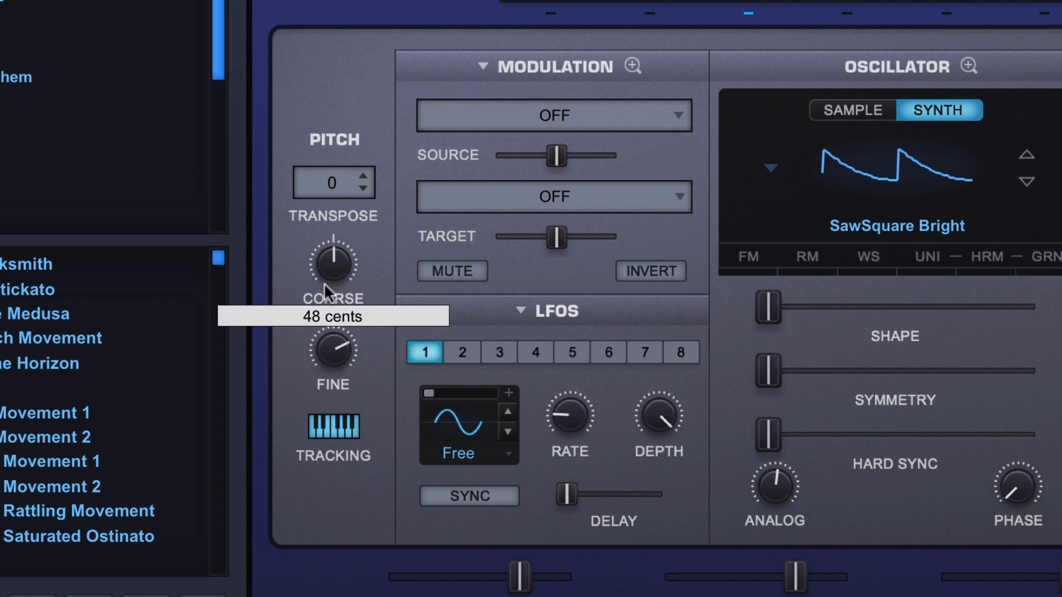
double_click(329, 360)
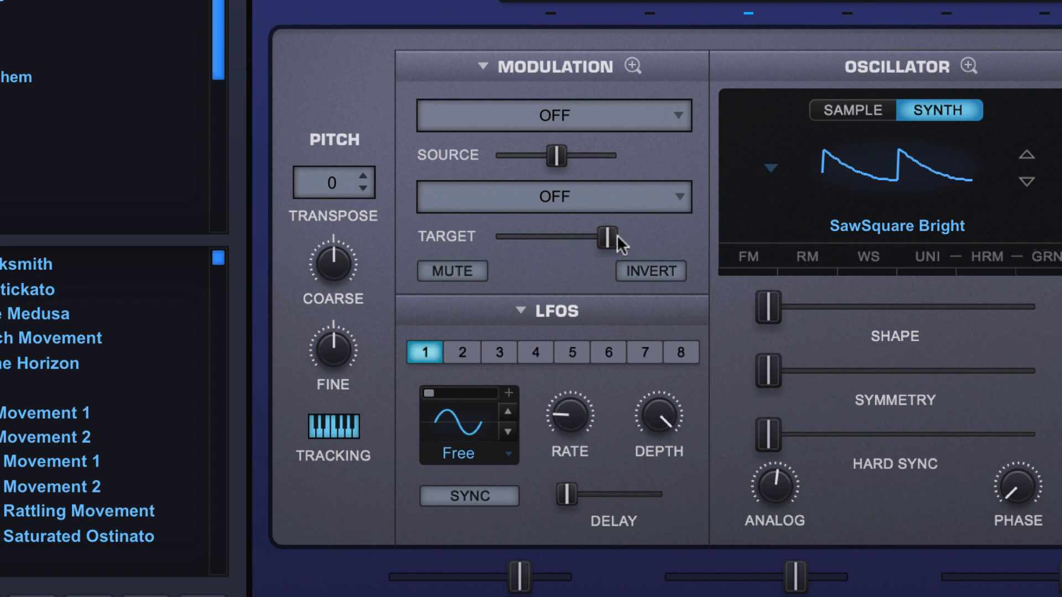
- Reset the modulation target slider to its default, and try the oscillator's Shape near maximum before resetting it too
double_click(608, 235)
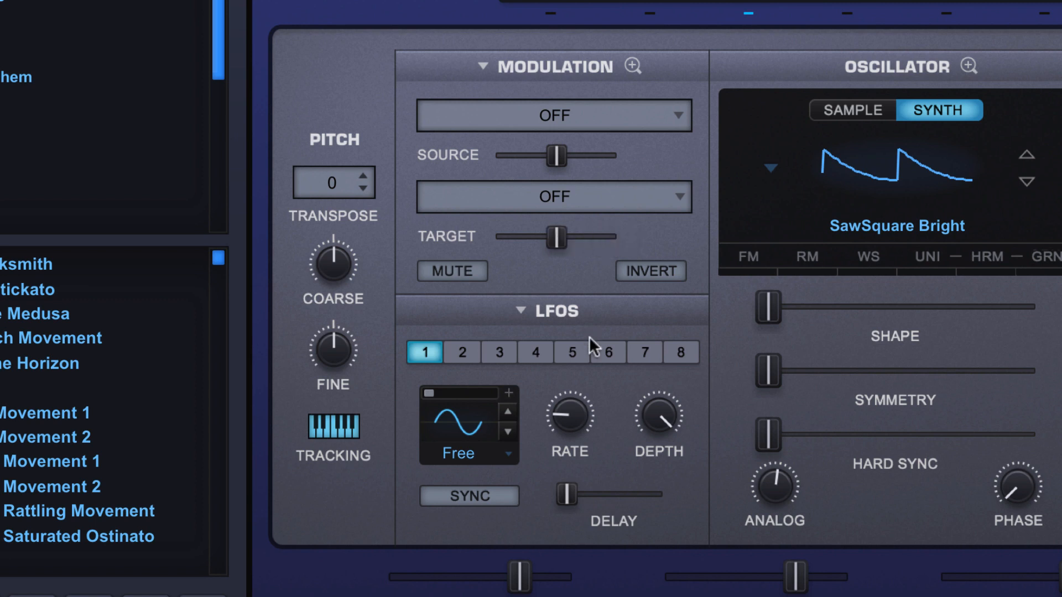
drag(760, 316, 1028, 320)
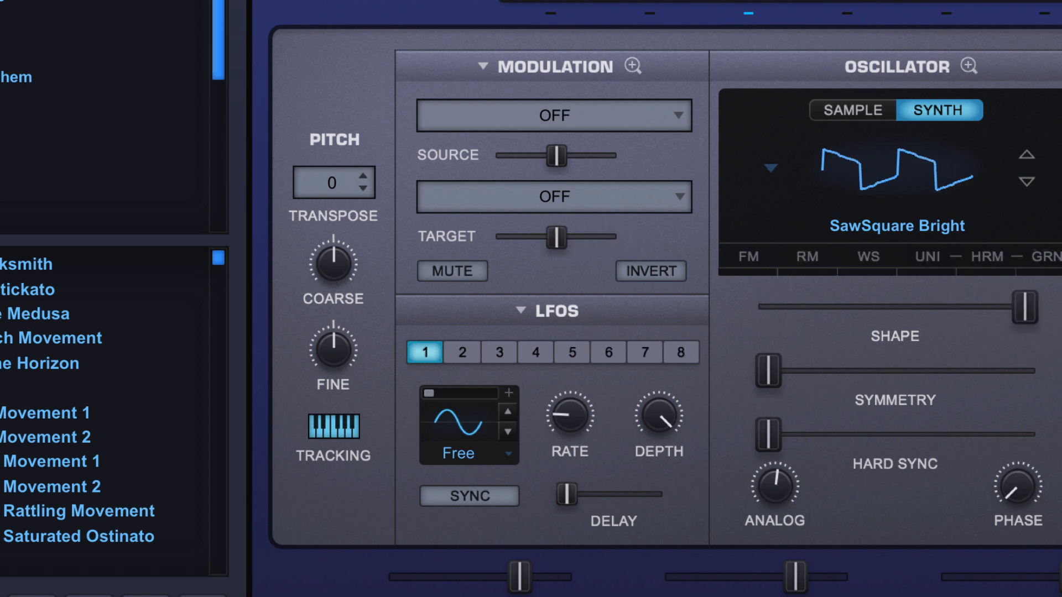
double_click(1027, 310)
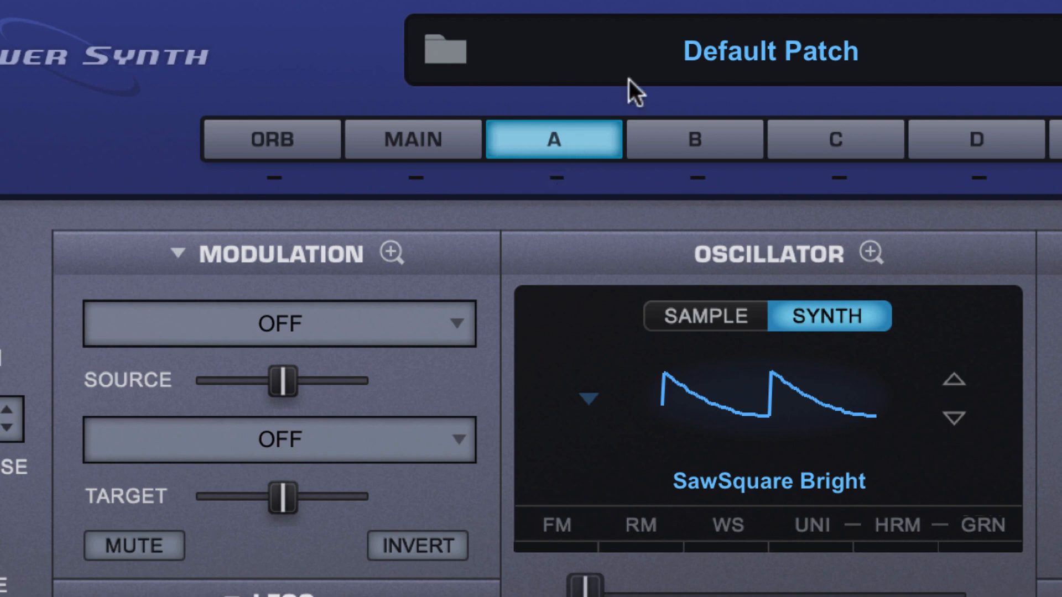
- Compare the oscillators of layers A and B, then enable layer A and disable layer B
click(668, 145)
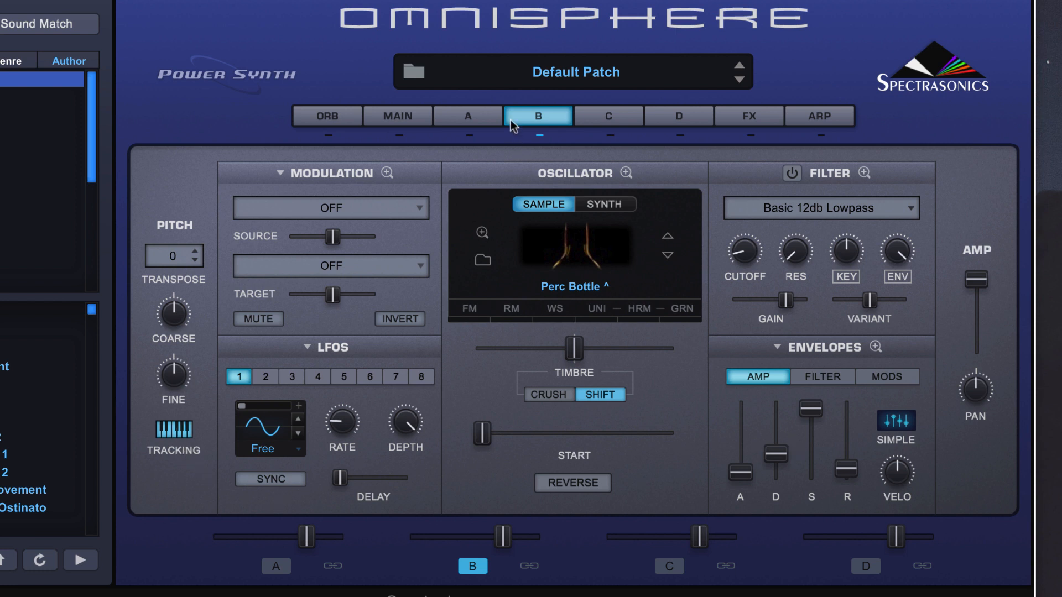
click(488, 119)
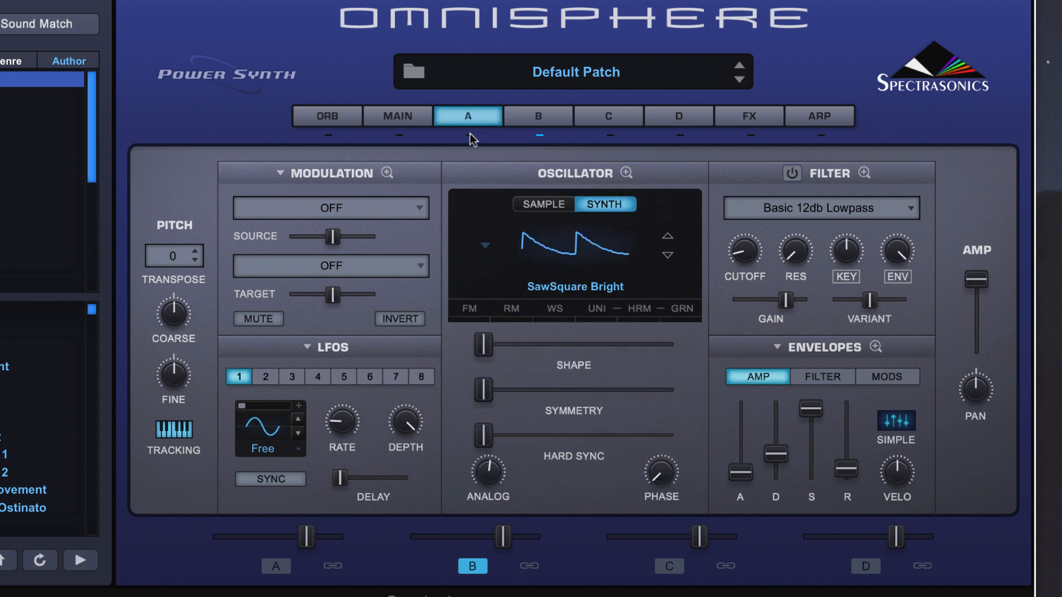
click(469, 135)
click(540, 135)
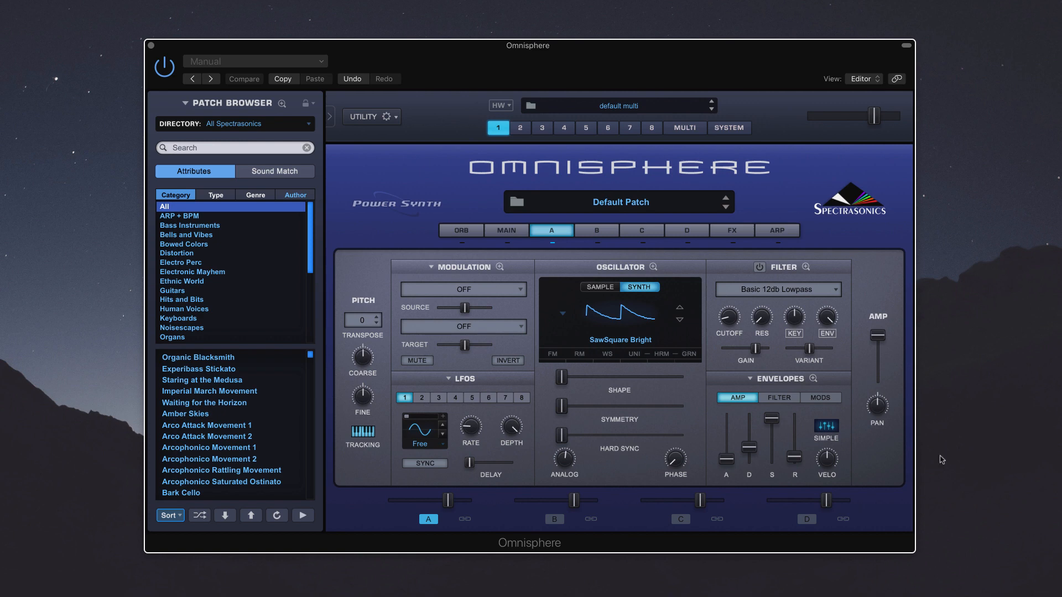
- View layer A's Mod Matrix Zoom page and return to the layer's main controls
click(500, 268)
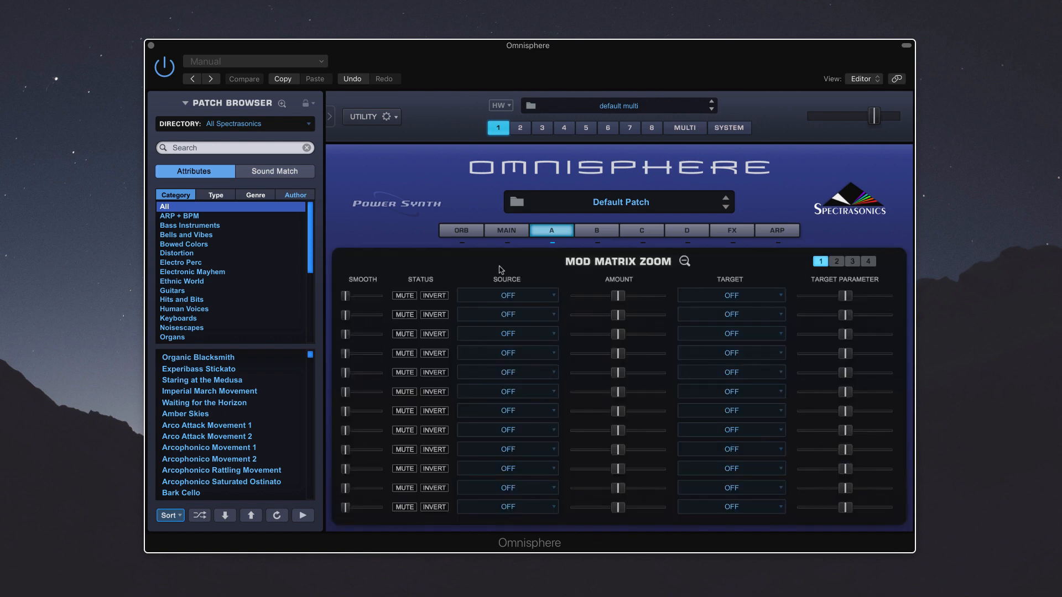
click(686, 262)
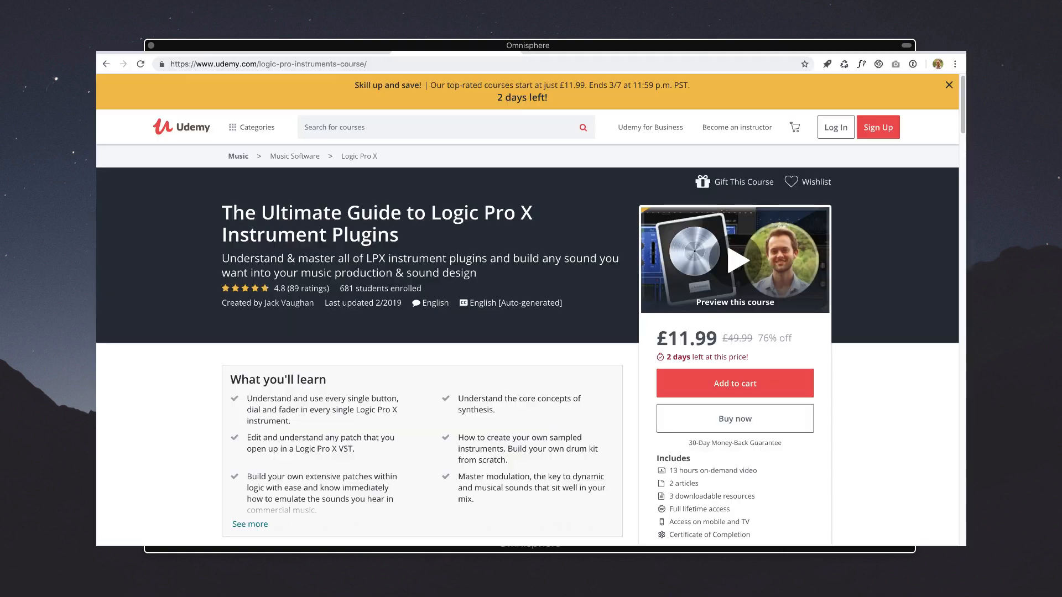
- Review the Udemy page of the Logic Pro X instrument plugins course down to its course content section
scroll(177, 468, down, 15)
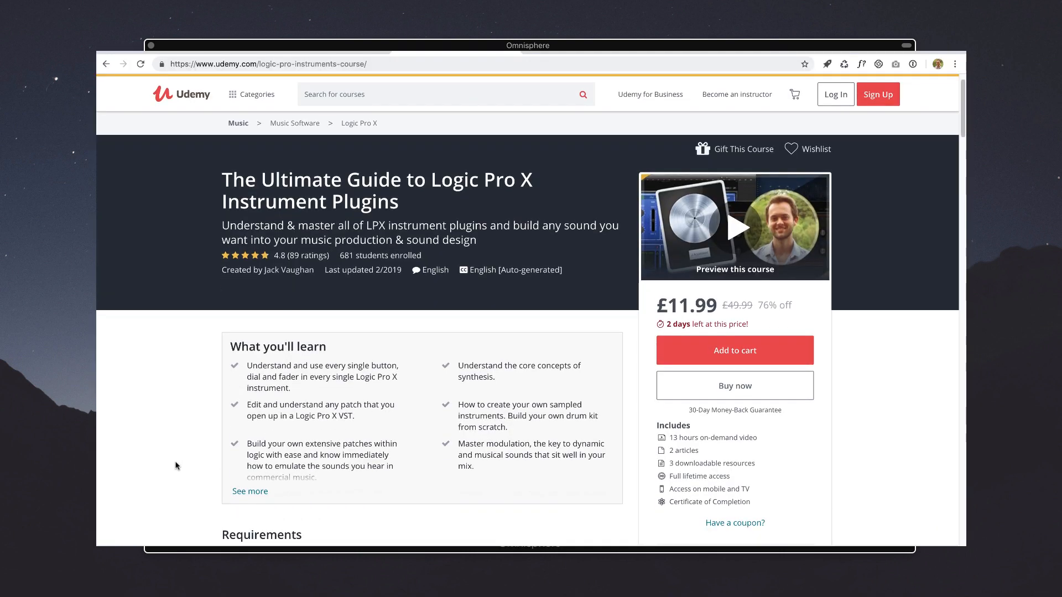
scroll(176, 467, down, 3)
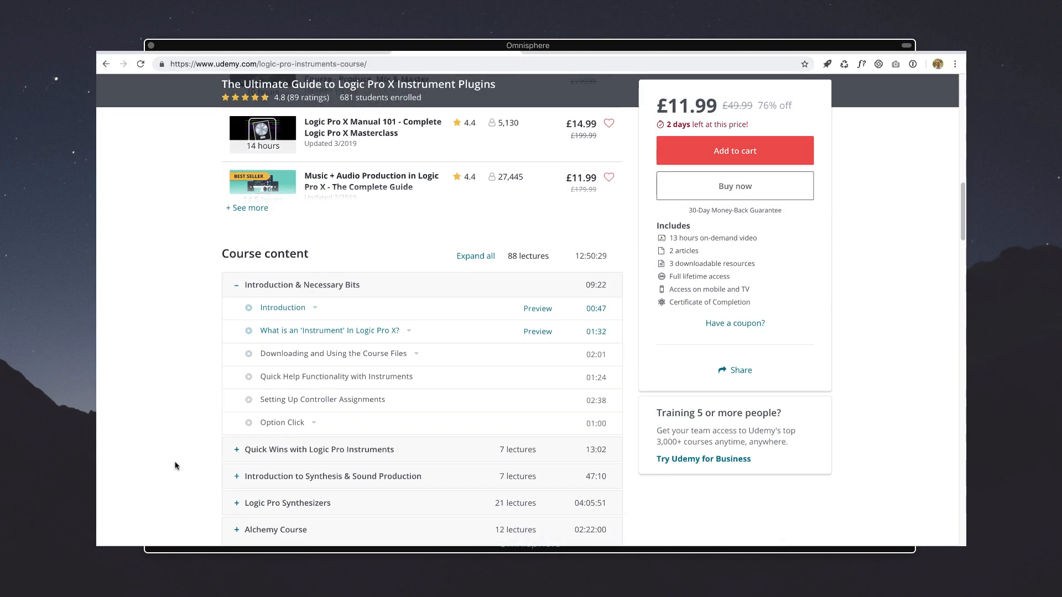
scroll(175, 466, down, 3)
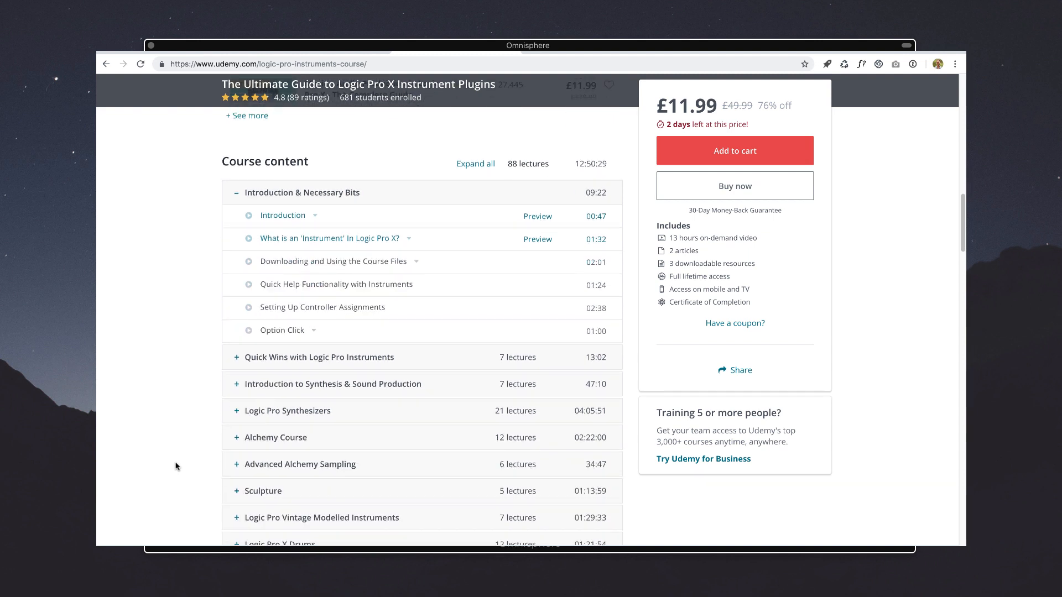
scroll(176, 466, down, 1)
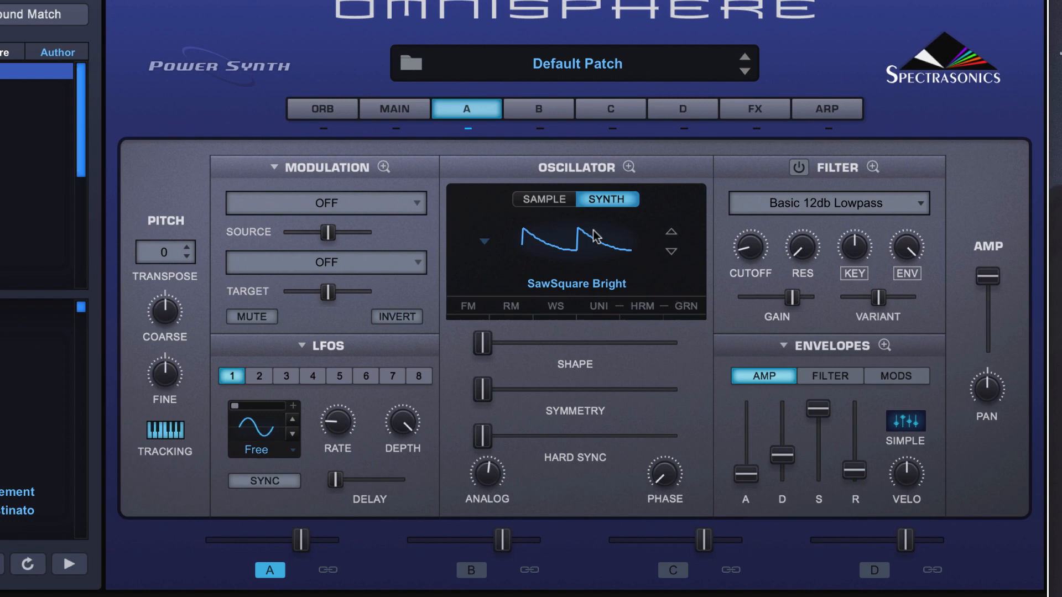
- Set layer A's synth waveform to Sine and route LFO1 to modulate the oscillator's Pitch Fine
click(631, 309)
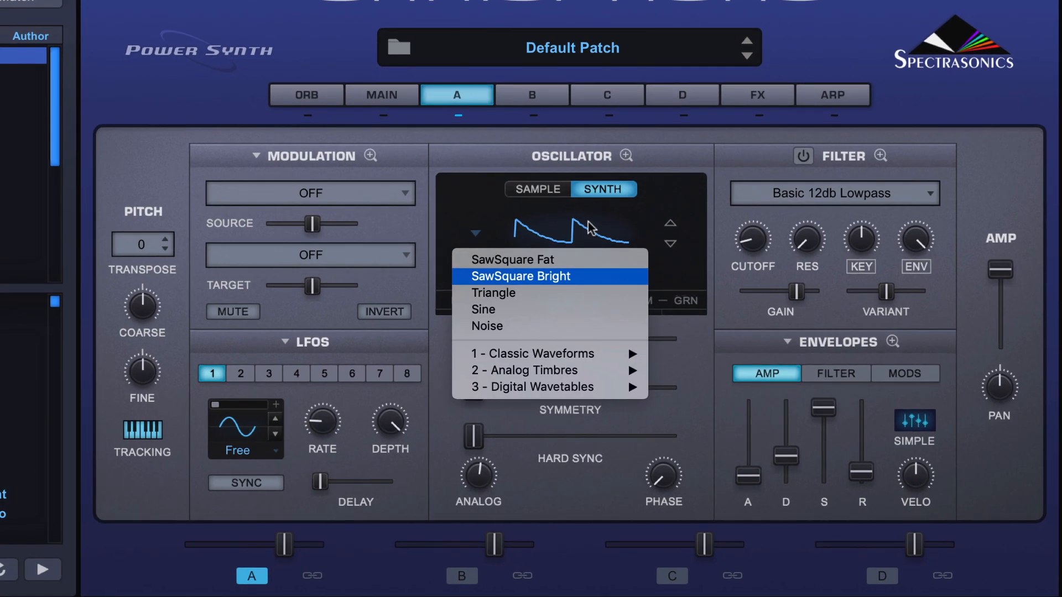
click(567, 313)
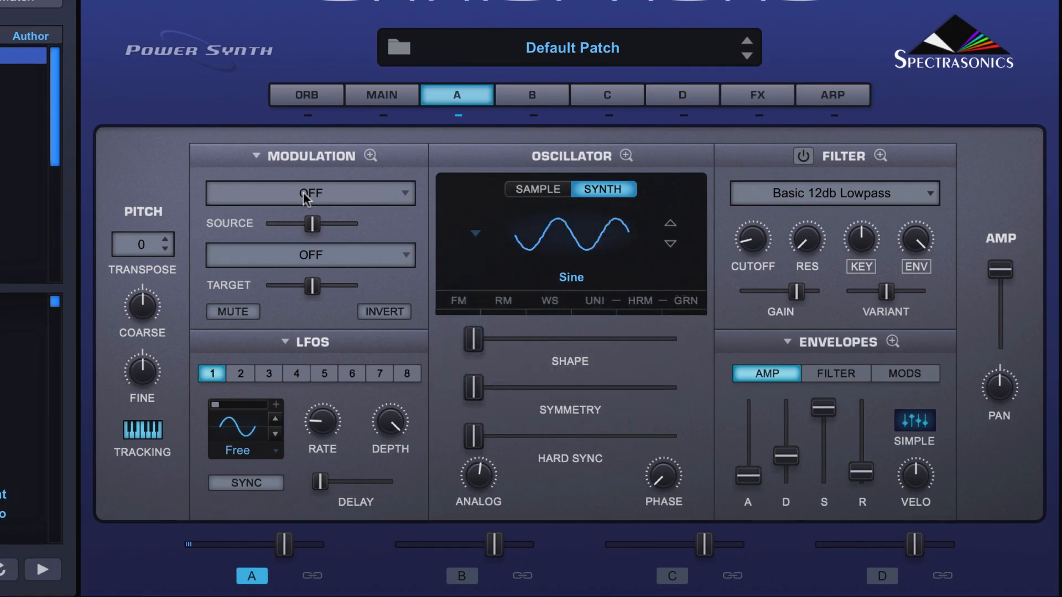
click(309, 255)
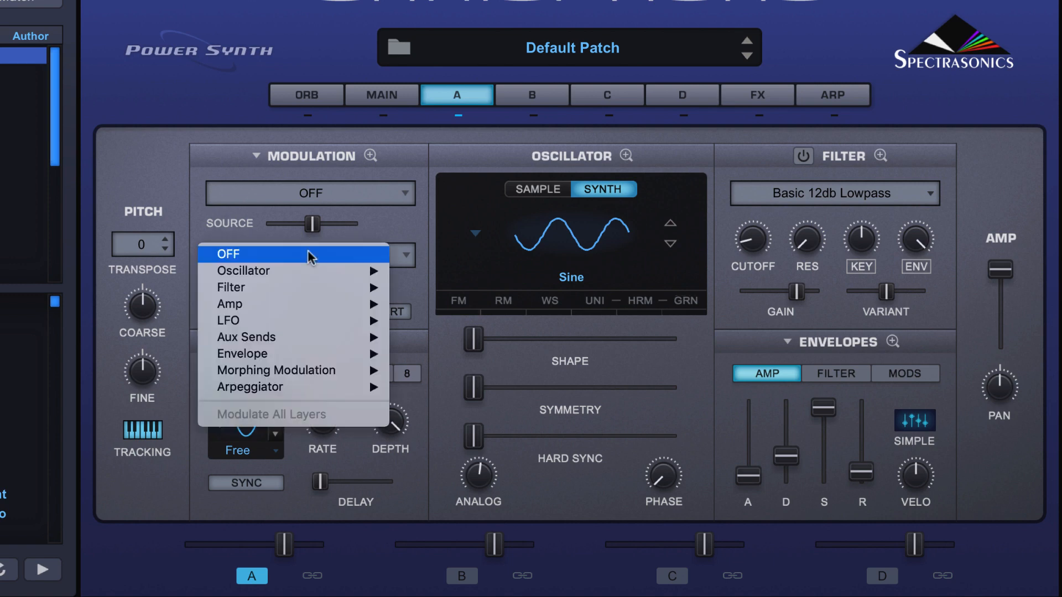
mouse_move(307, 265)
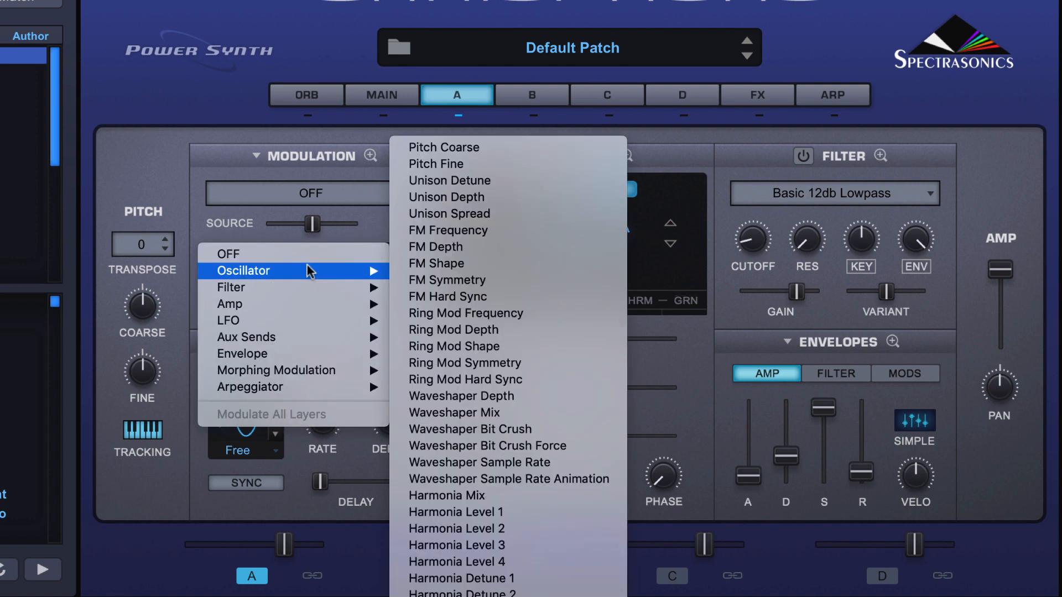
click(470, 163)
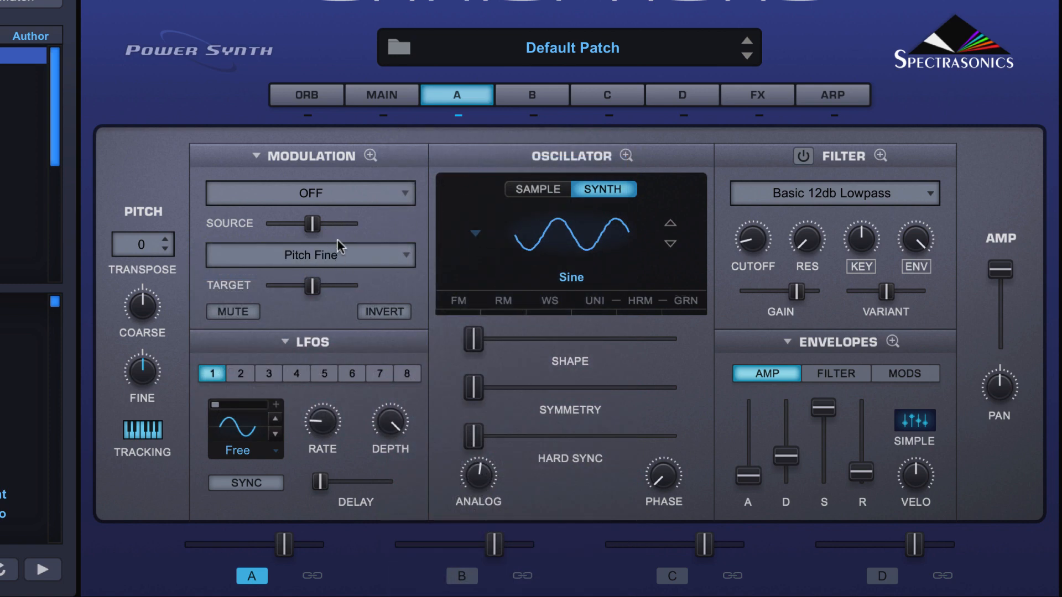
click(336, 190)
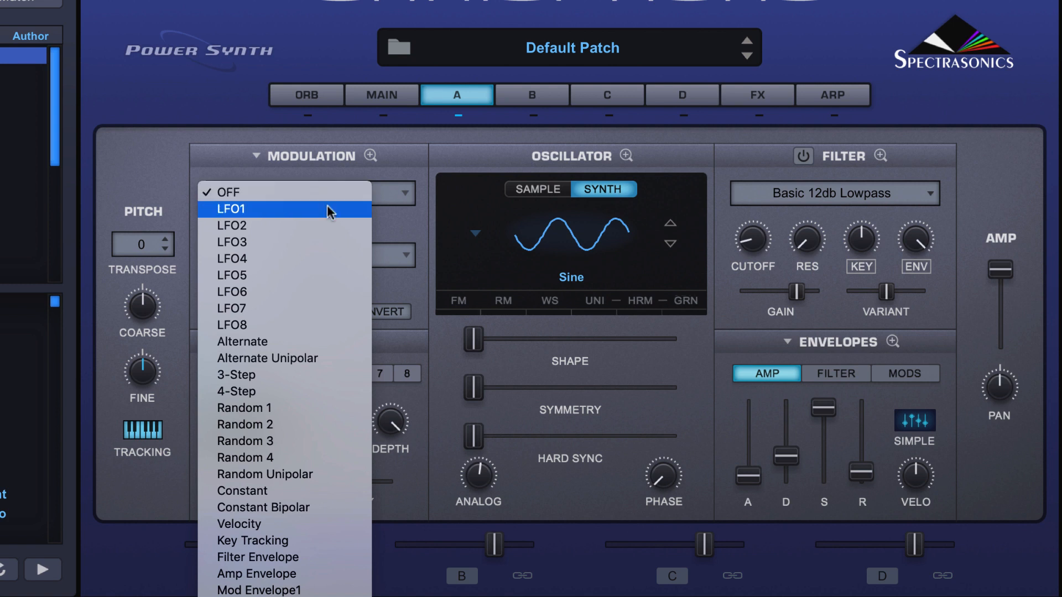
click(327, 206)
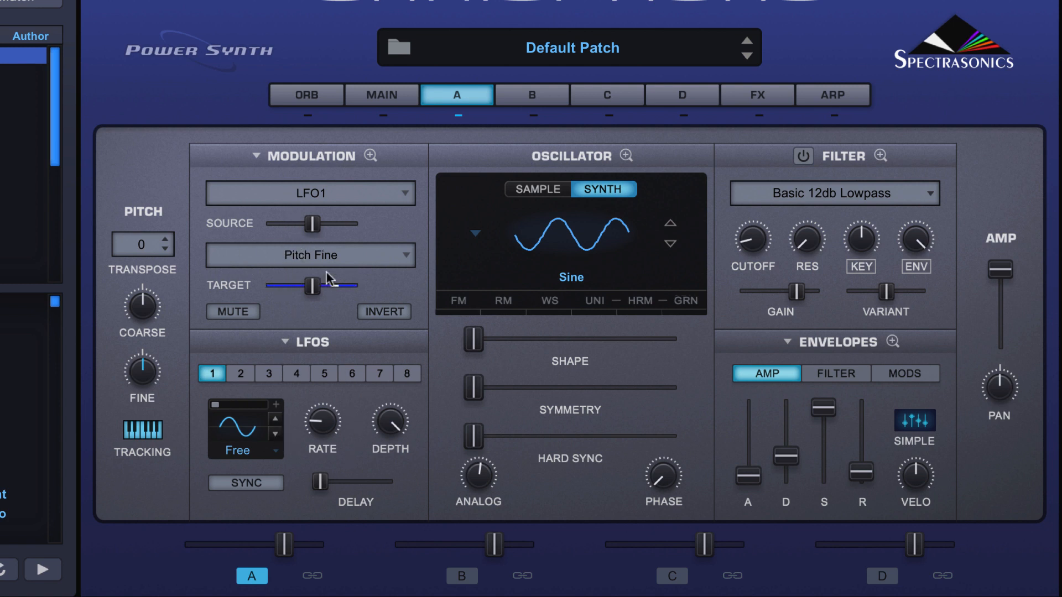
- Change layer A's LFO1 modulation target to the oscillator's Pitch Coarse, and remove that modulation routing
click(329, 256)
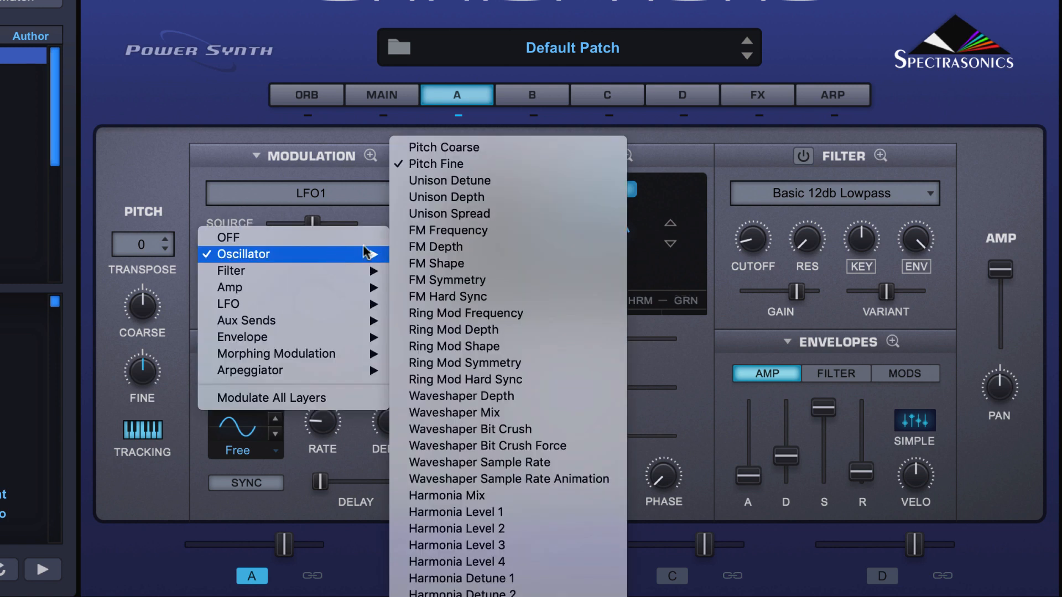
click(468, 147)
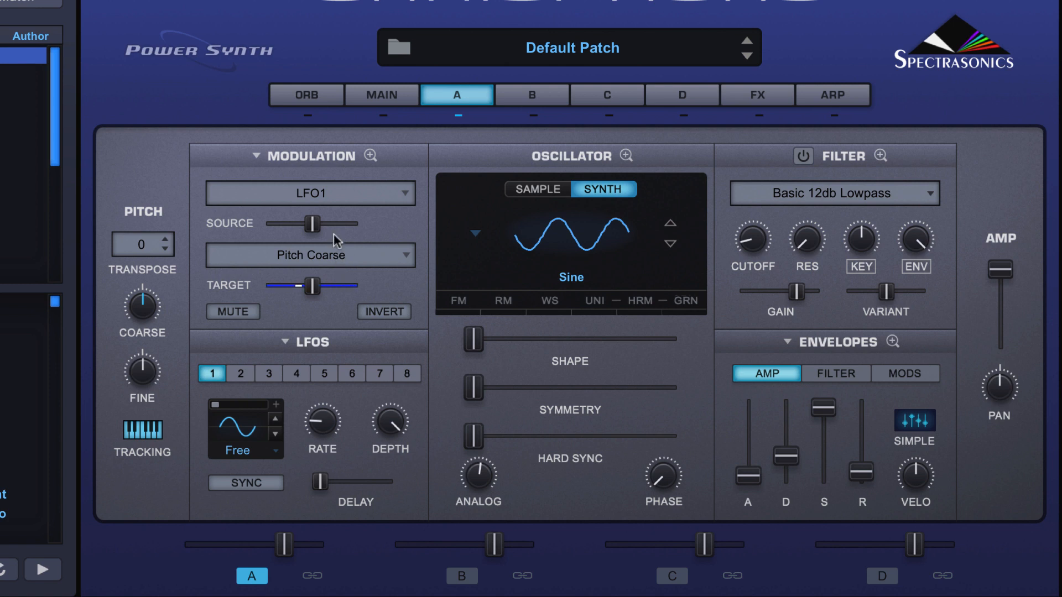
click(257, 161)
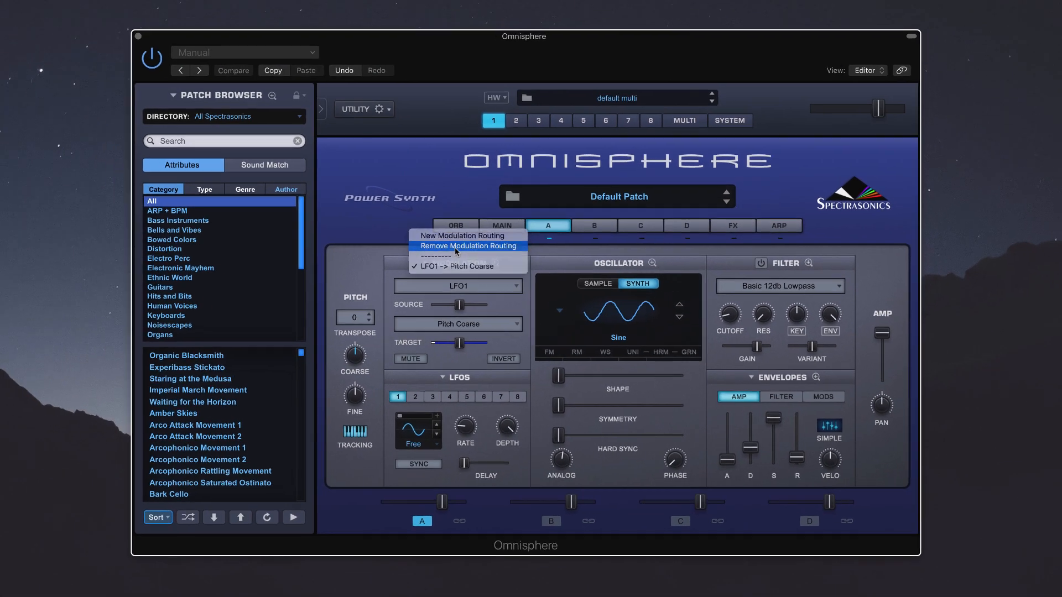
click(305, 130)
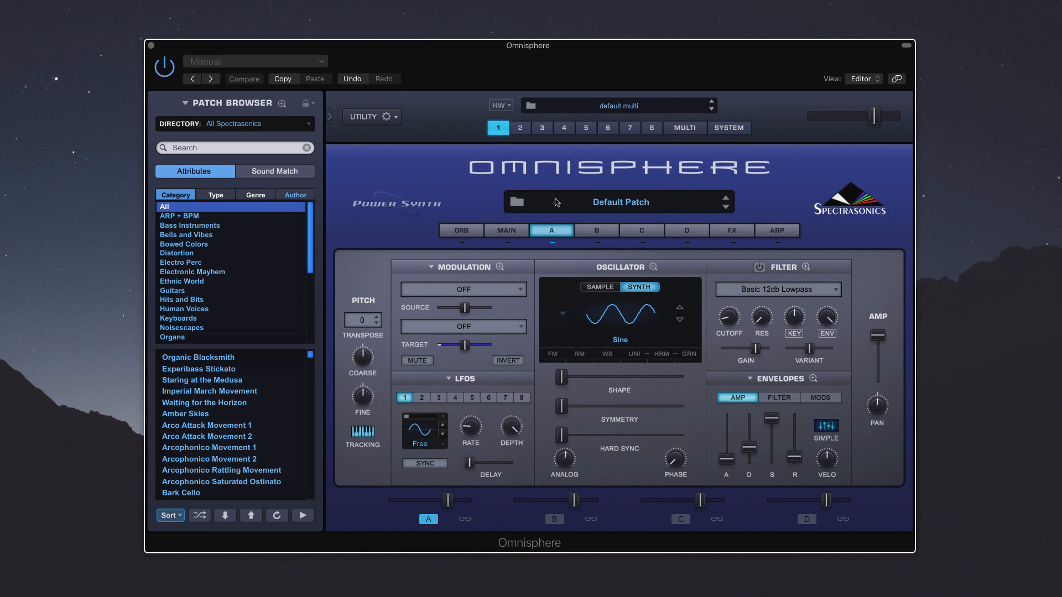
- Open the full Patch Browser and set its directory to Spotlight - EDM
click(631, 208)
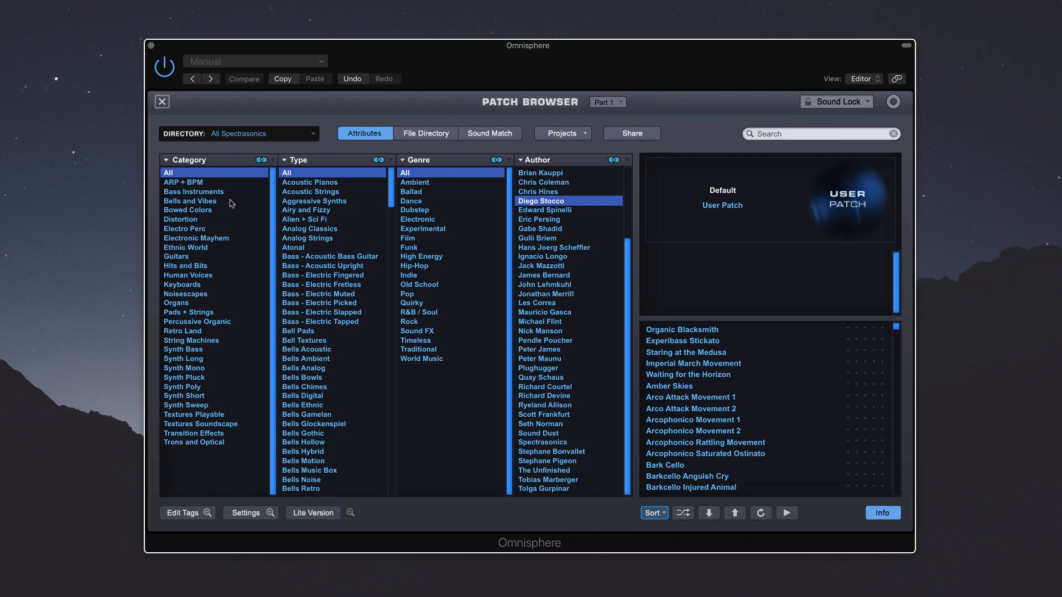
click(242, 136)
click(250, 200)
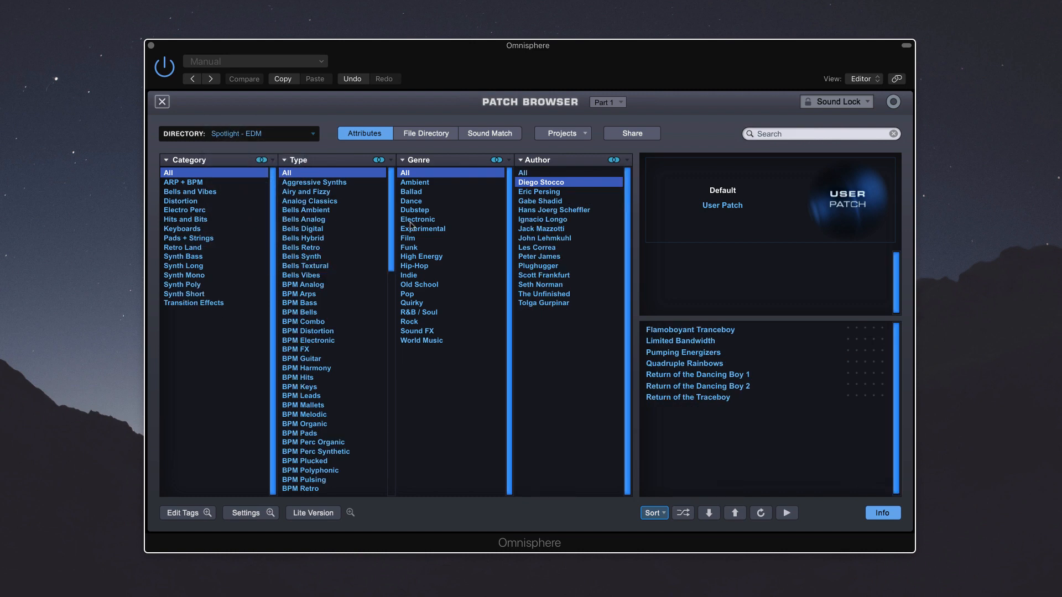
- Replace the Patch Browser's Genre attribute column with Complexity
click(412, 163)
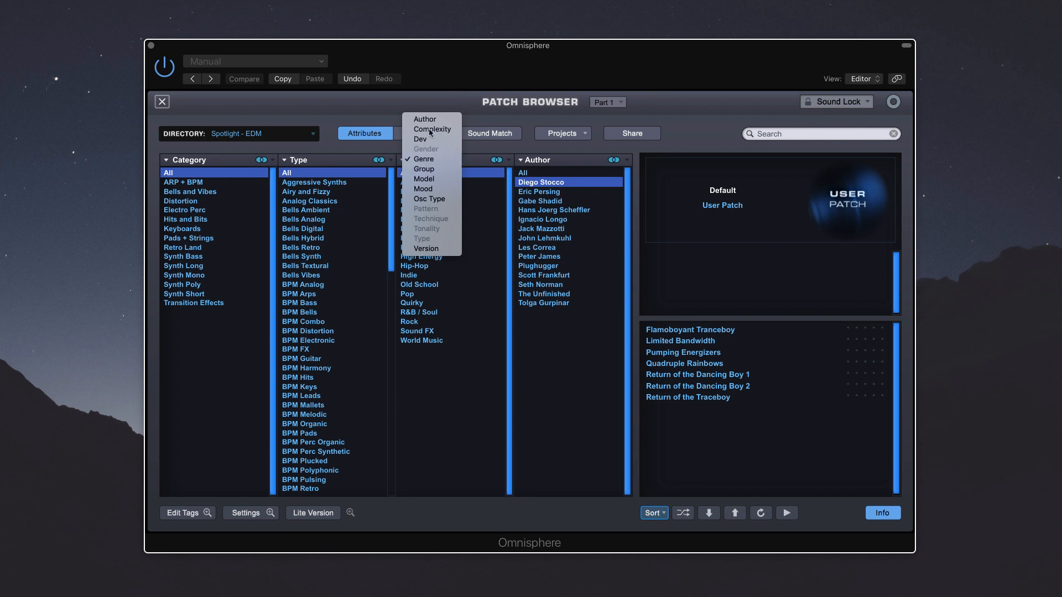
click(426, 157)
click(426, 158)
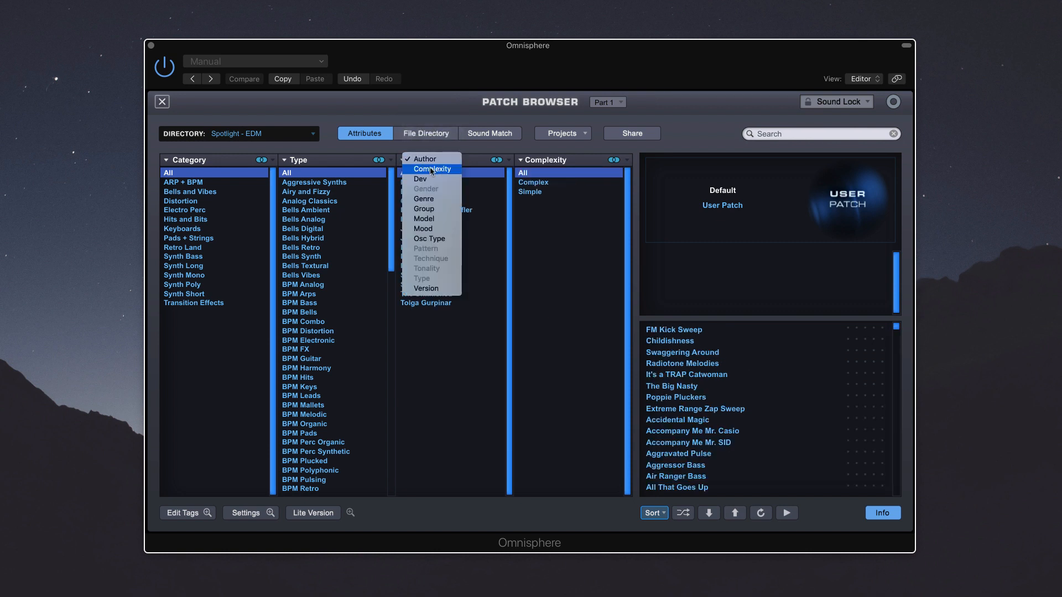
click(432, 169)
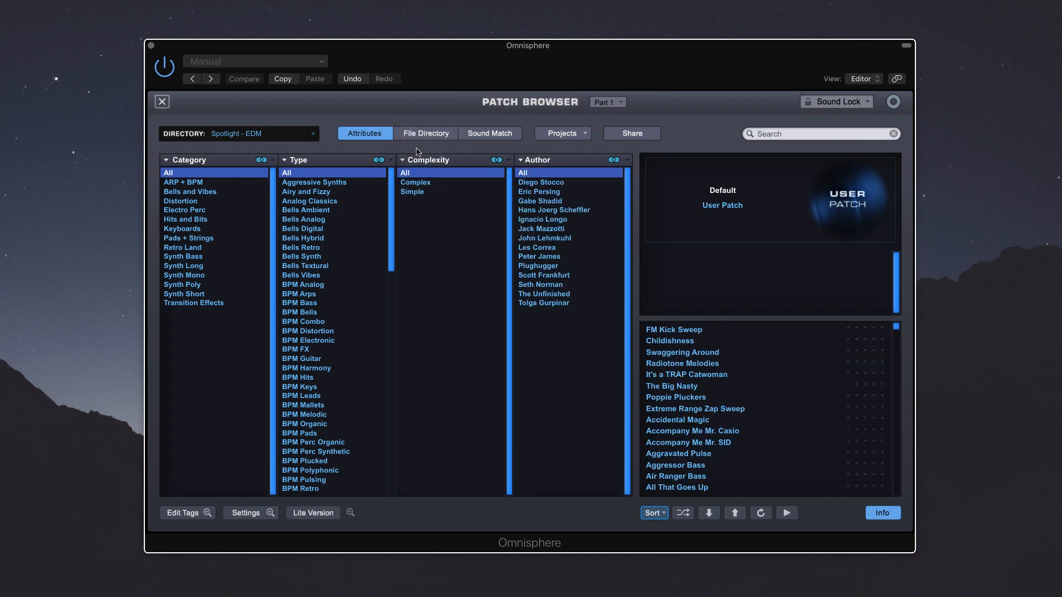
- Filter the patches by Complex, load Arcade Token Lead, and close the full Patch Browser
click(433, 184)
click(727, 389)
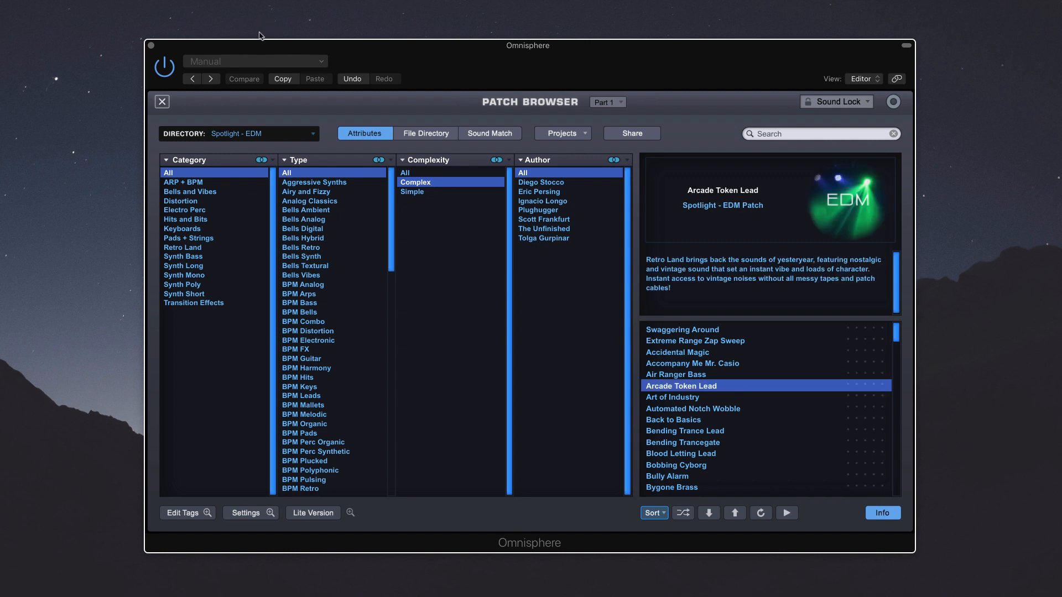
click(162, 103)
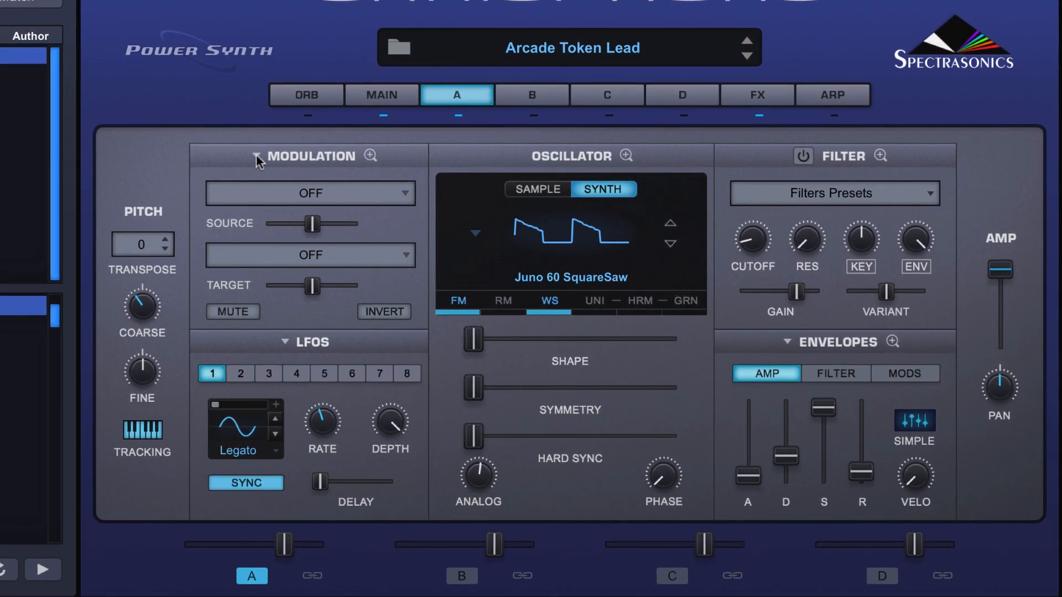
- Examine layer A's existing modulation routings in the routing list and on the Mod Matrix Zoom page
click(261, 156)
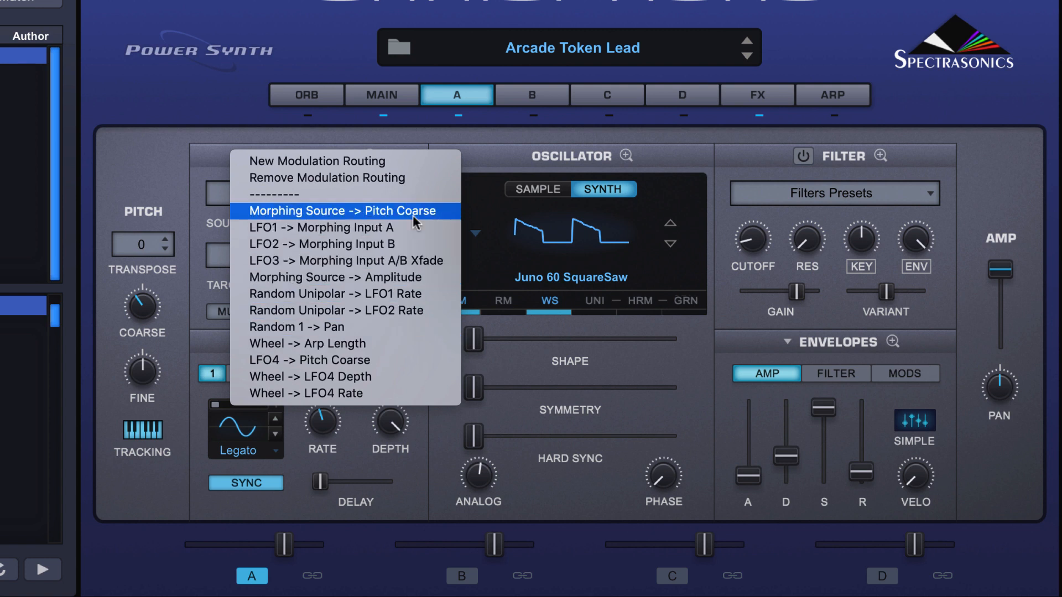
click(214, 91)
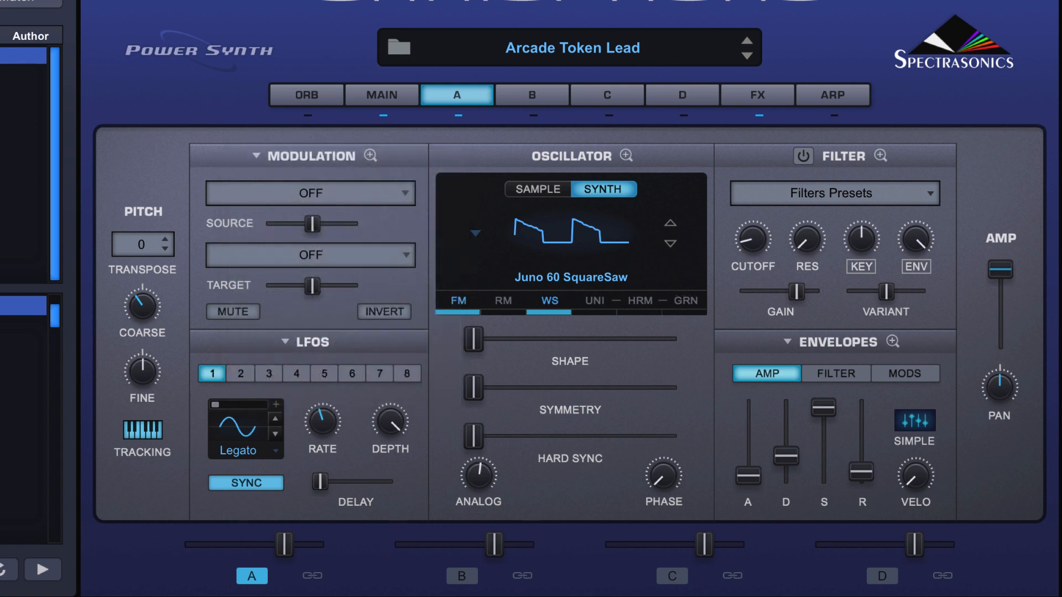
click(370, 156)
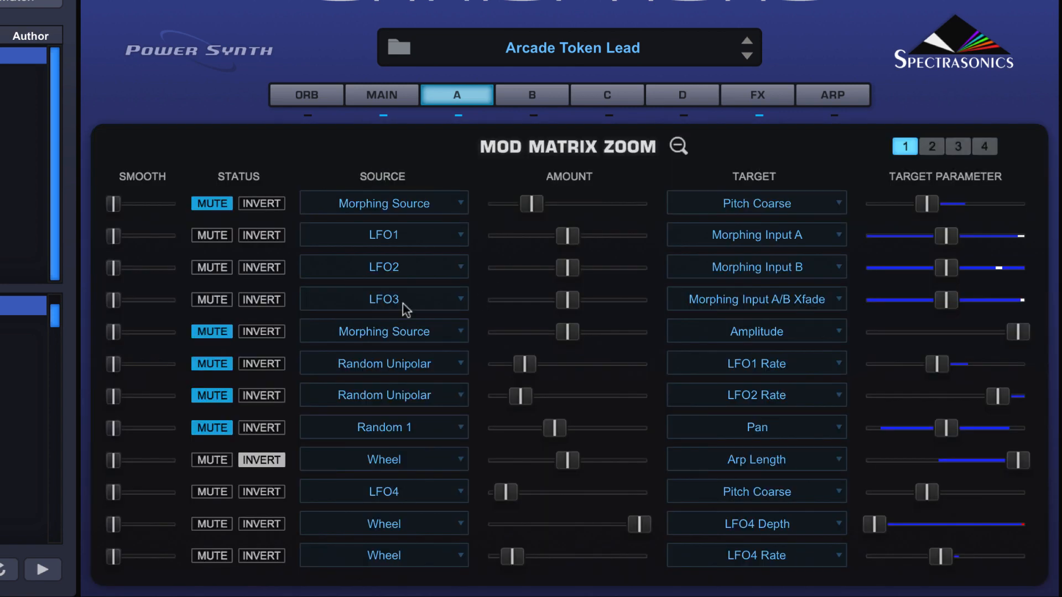
click(677, 143)
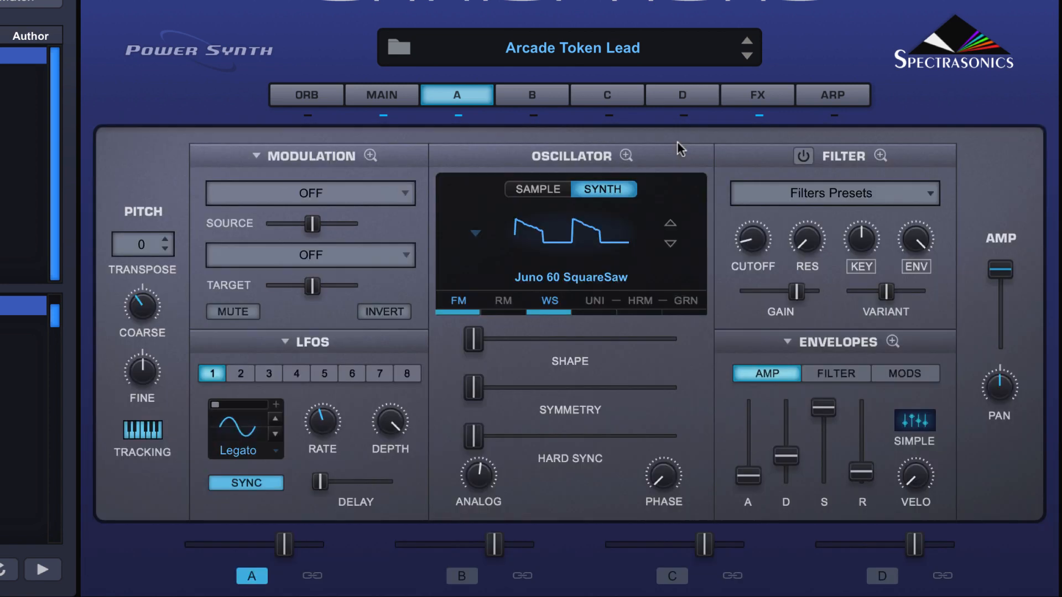
- Show the LFO1 -> Morphing Input A routing in layer A's Modulation section
click(257, 155)
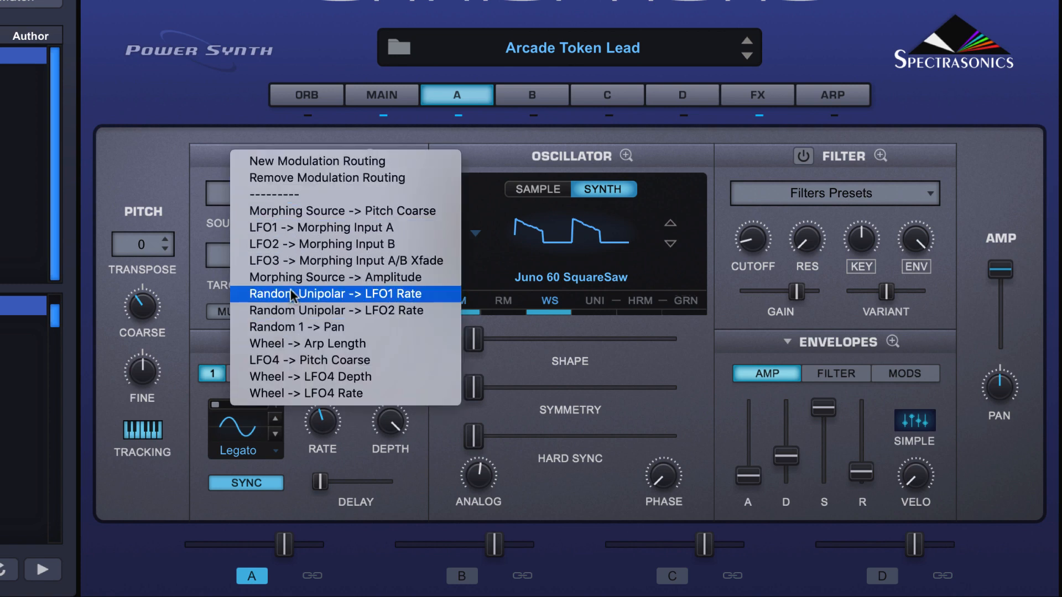
click(185, 125)
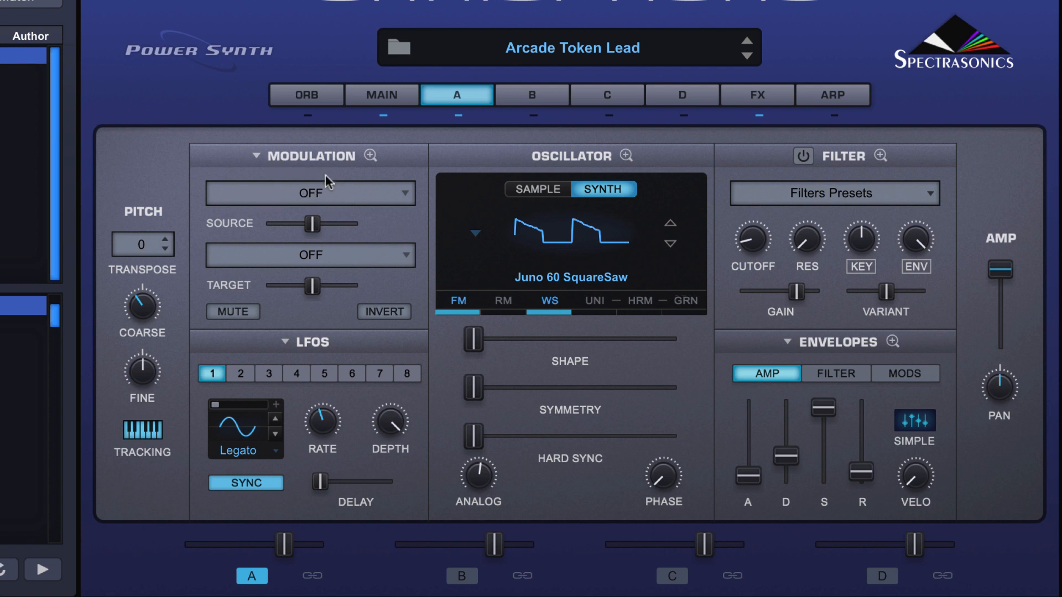
click(256, 156)
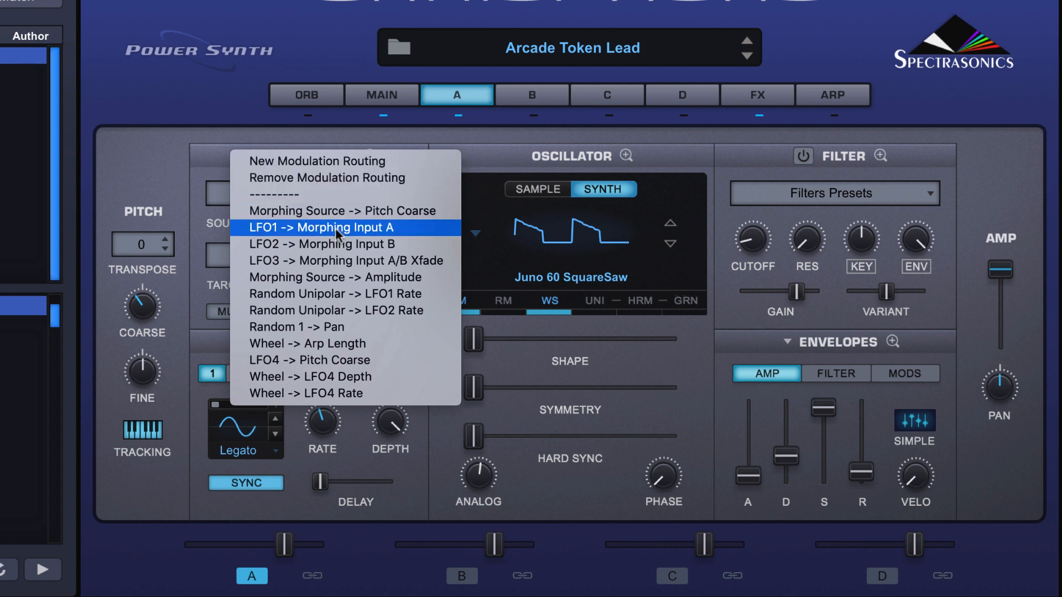
click(383, 226)
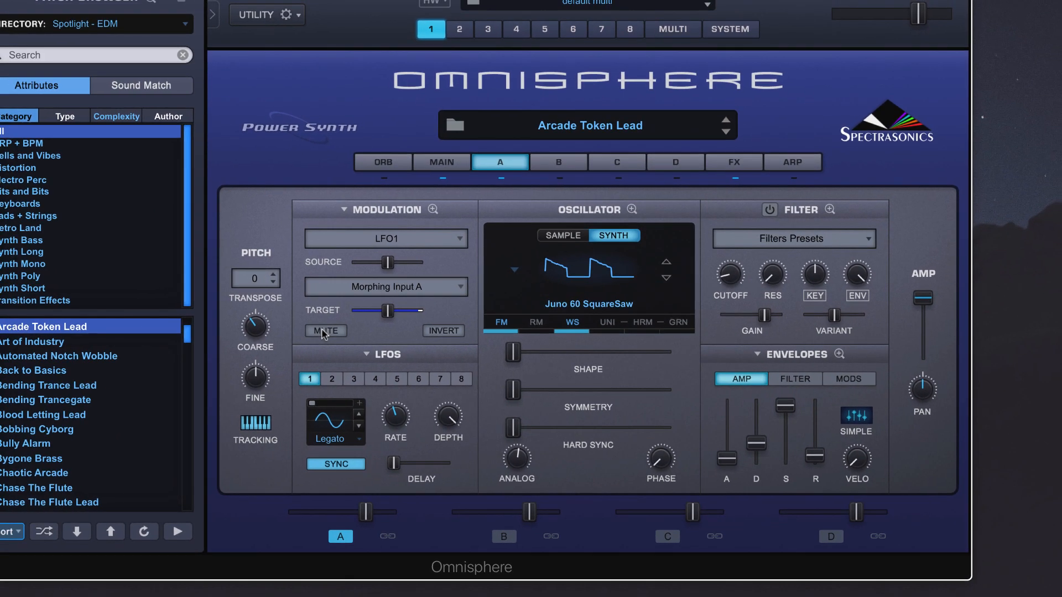
- Initialize the multi to return to the Default Patch
click(291, 15)
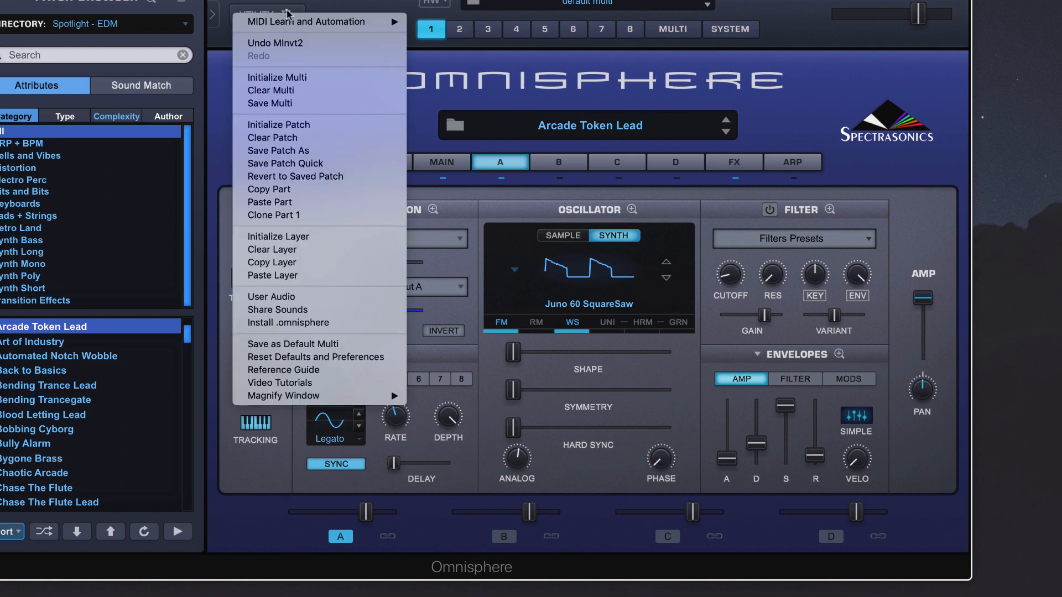
click(302, 80)
click(560, 86)
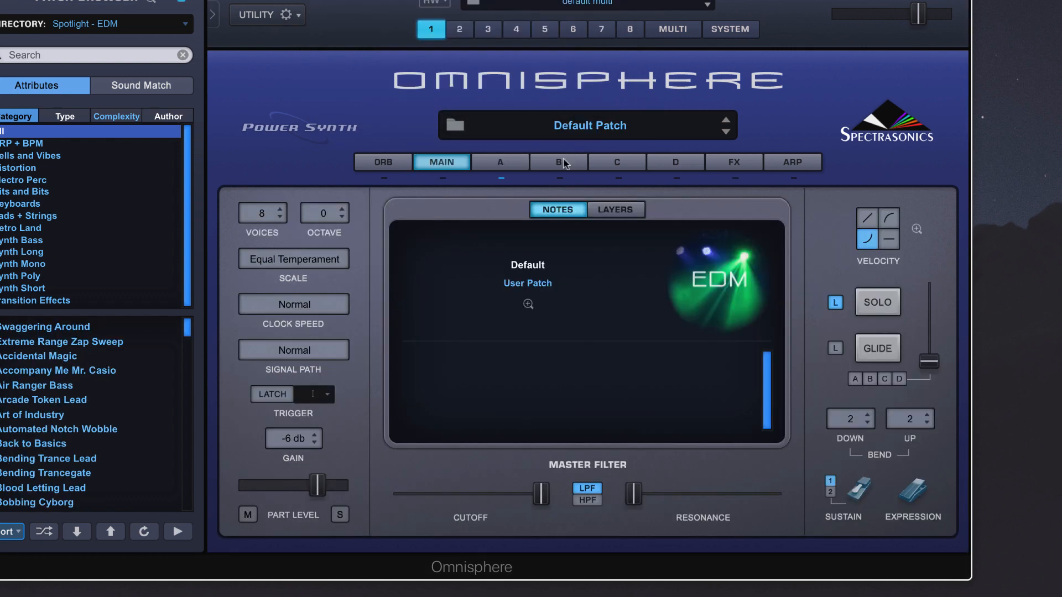
- Set layer A's synth oscillator waveform to Sine
click(492, 164)
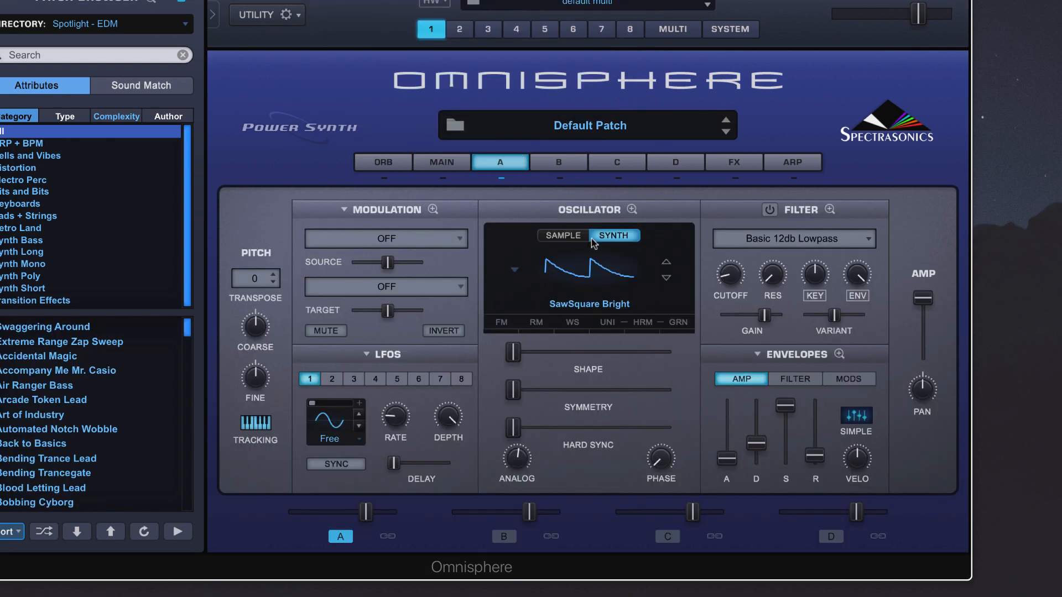
click(602, 272)
click(576, 329)
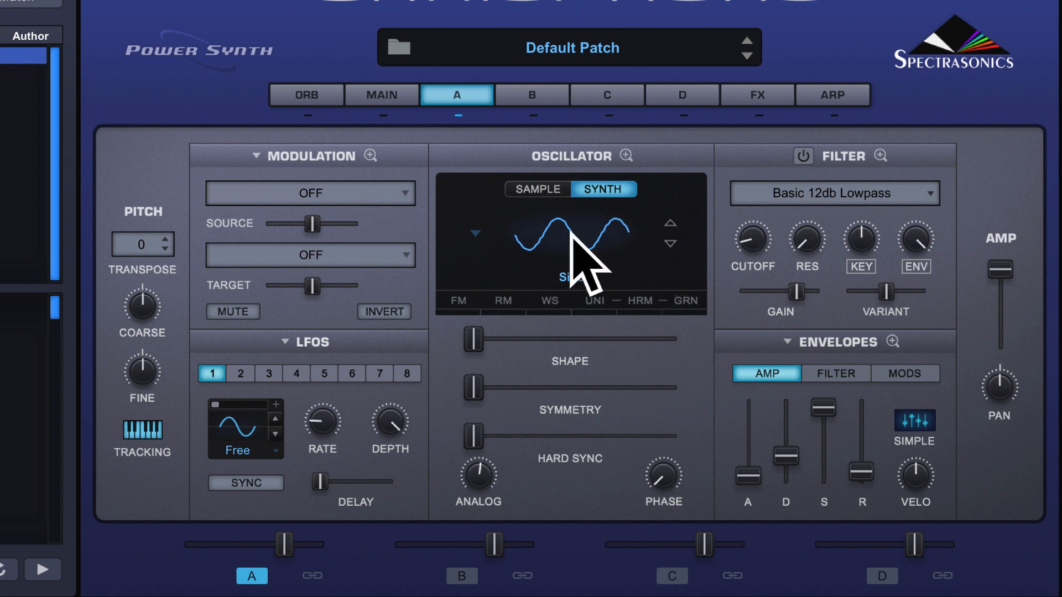
click(370, 260)
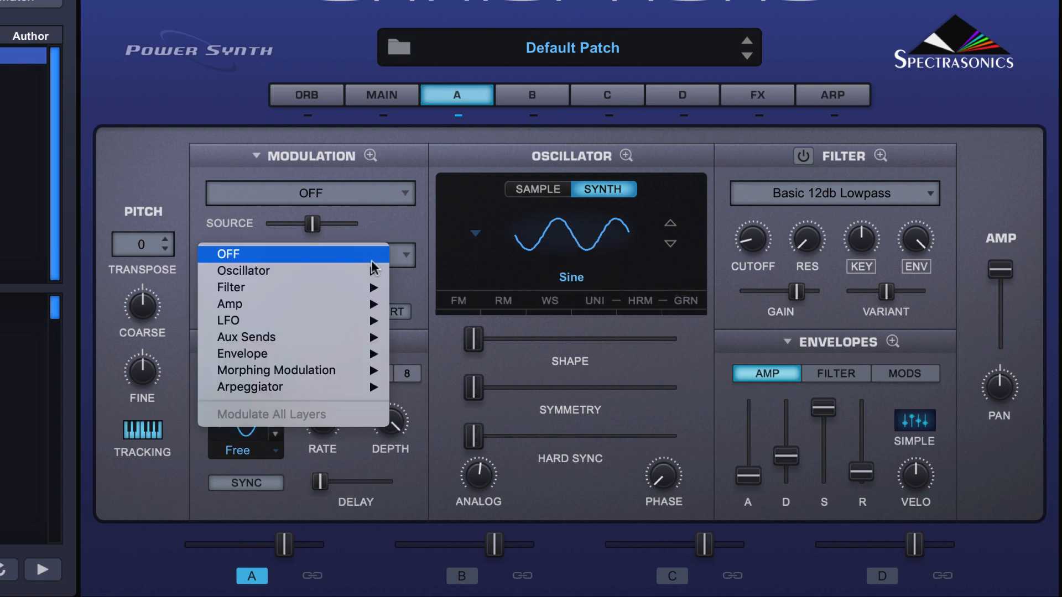
mouse_move(368, 277)
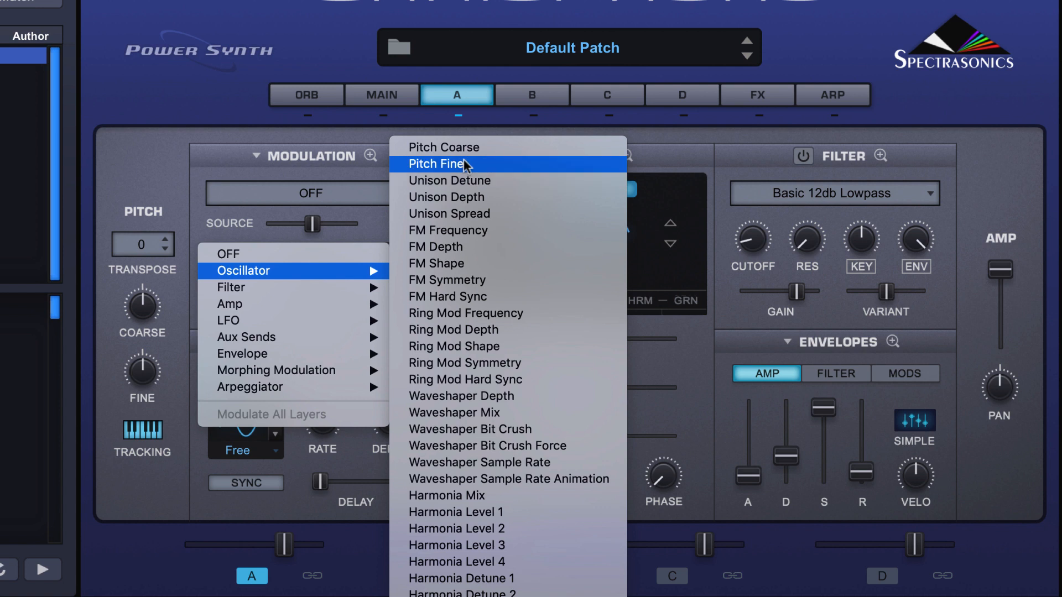
click(244, 141)
- Set layer A's modulation target to the oscillator's Pitch Fine and its source to LFO1
click(348, 255)
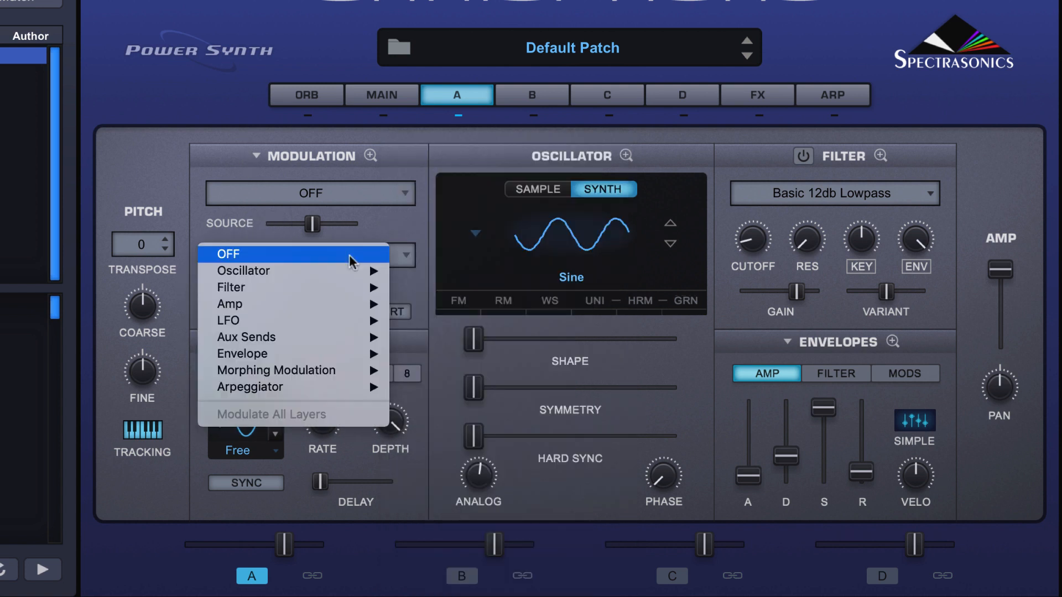
mouse_move(340, 270)
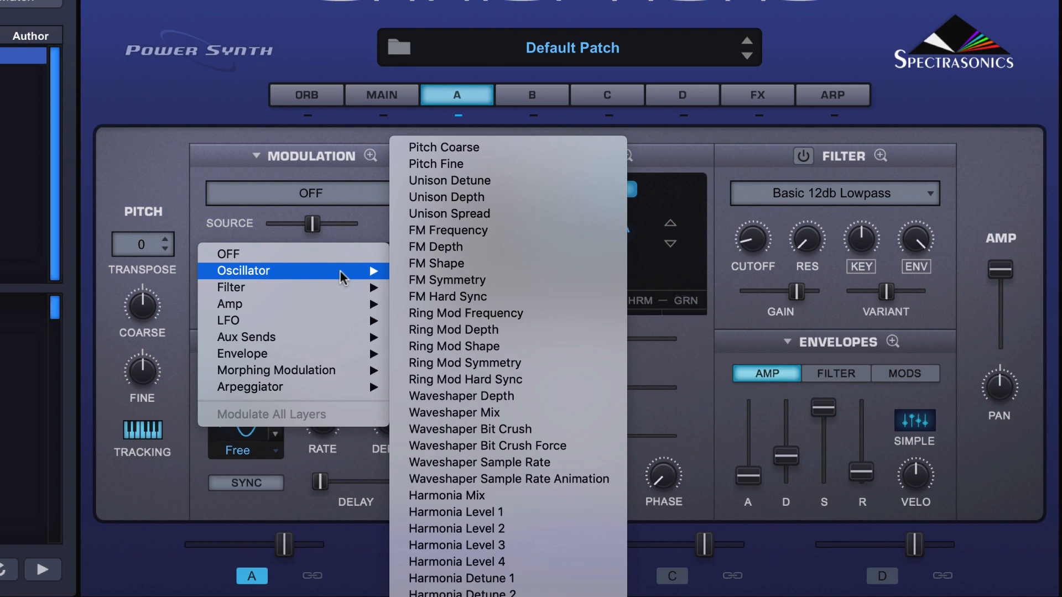
click(466, 165)
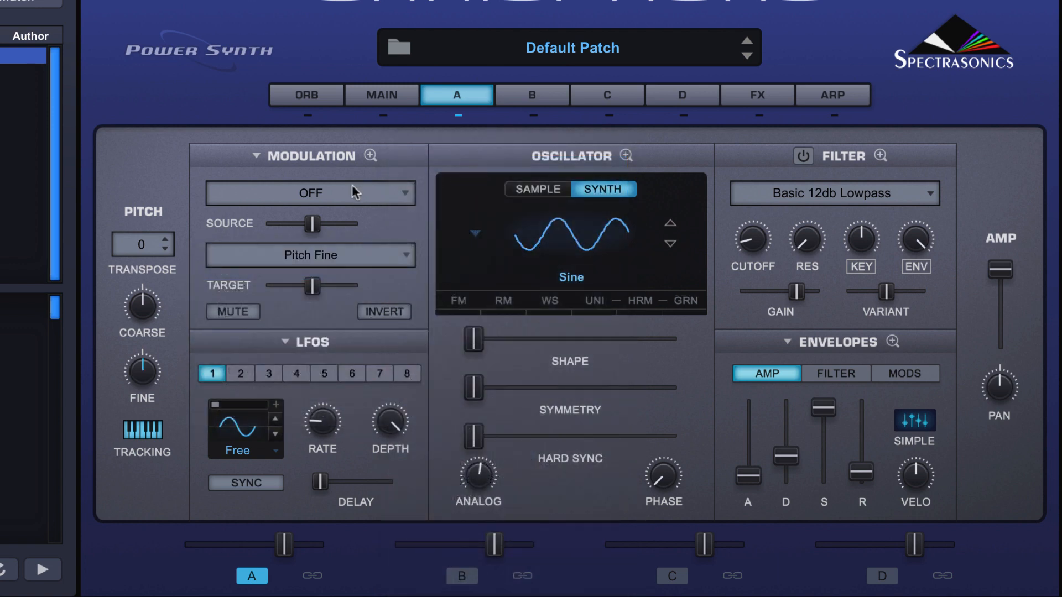
click(352, 185)
click(330, 202)
- Switch Mute and then Invert on and off for the LFO1 to Pitch Fine routing, leaving both disabled
click(247, 311)
click(247, 312)
click(246, 312)
click(246, 311)
click(246, 311)
click(247, 311)
click(247, 312)
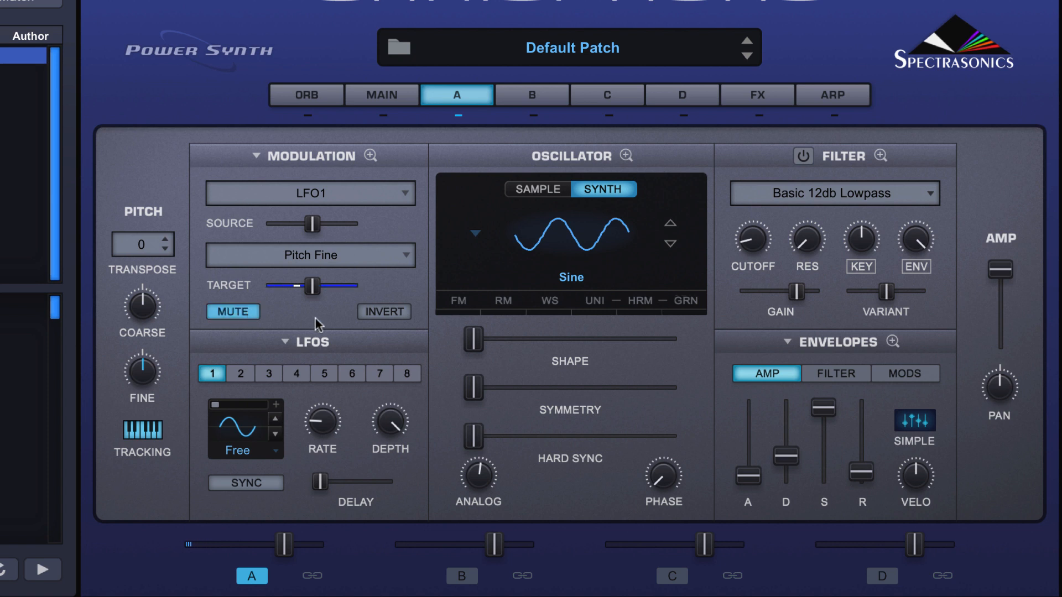
click(245, 312)
click(247, 312)
click(381, 311)
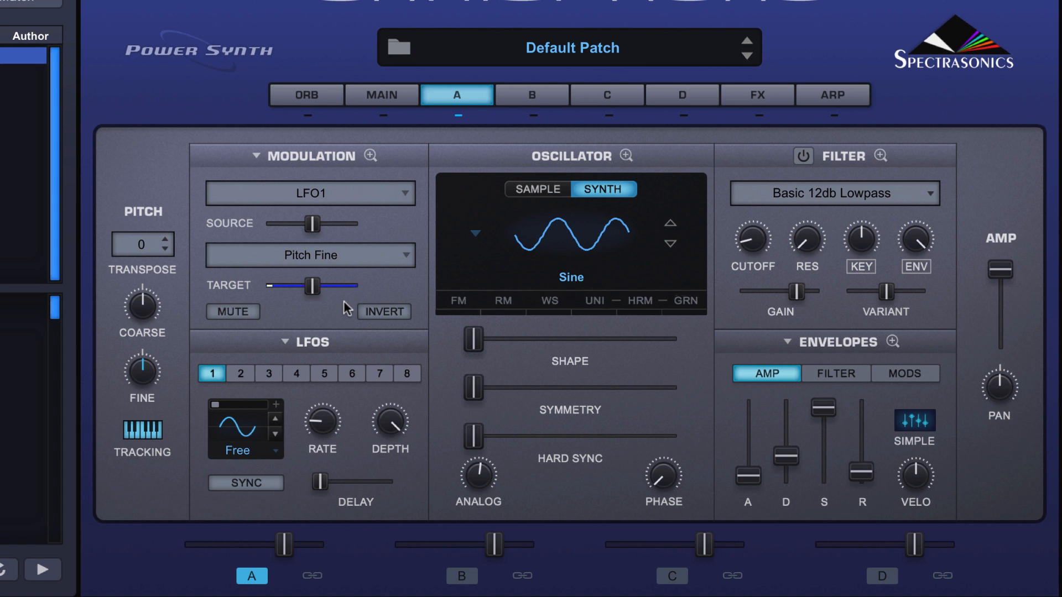
click(401, 312)
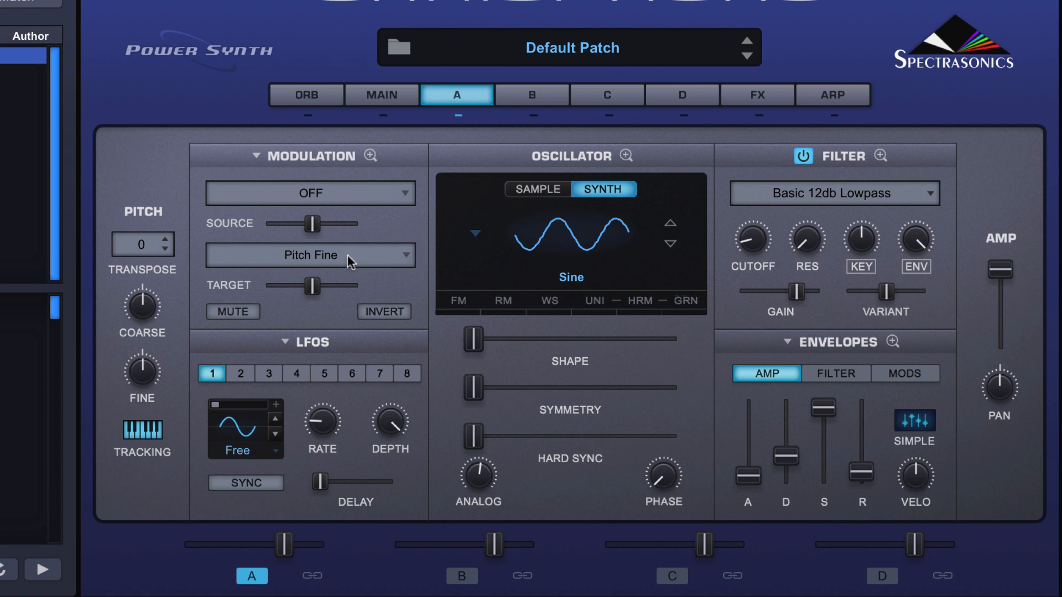
- Examine the available modulation targets by category, such as Oscillator, Filter and Morphing Modulation, and the list of modulation sources
click(279, 255)
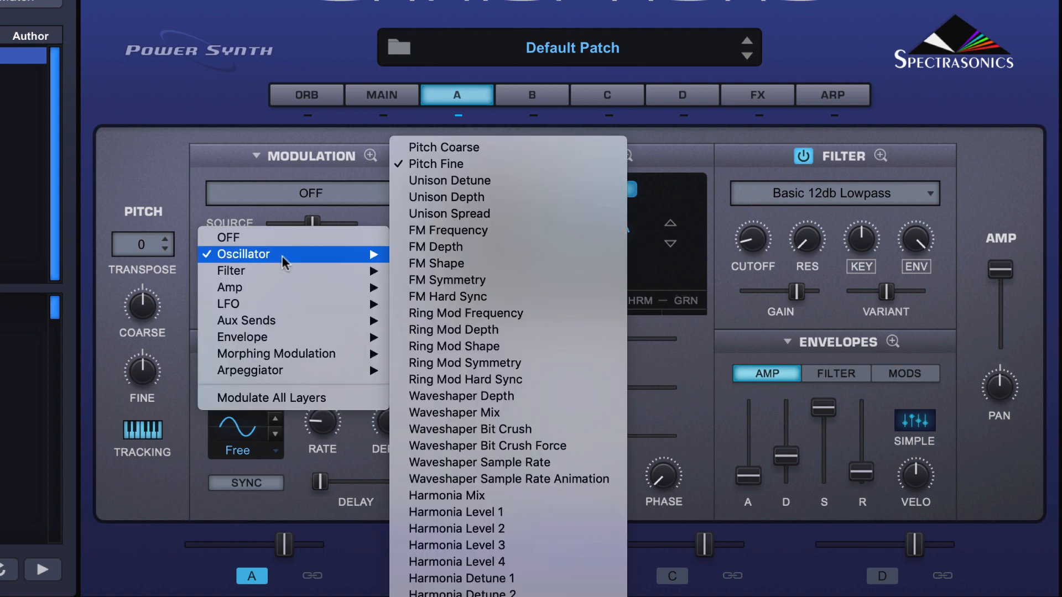
mouse_move(287, 292)
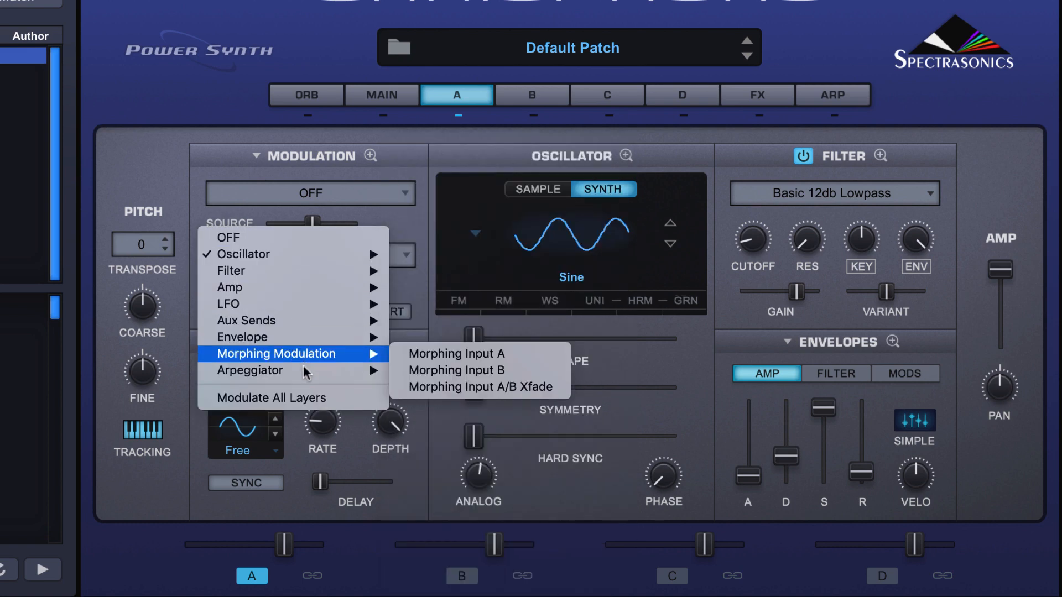
mouse_move(305, 373)
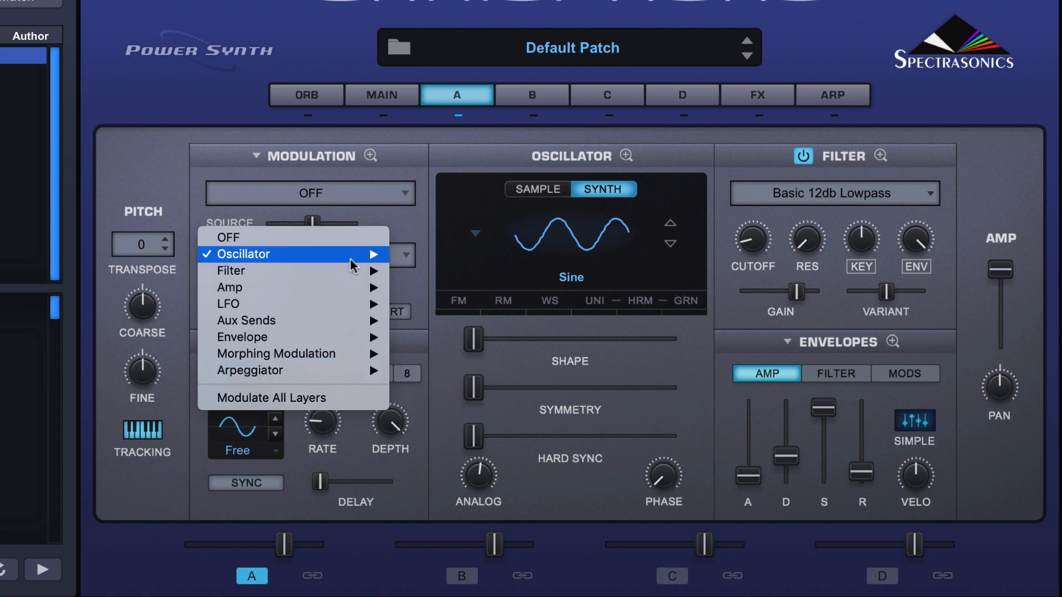
mouse_move(373, 254)
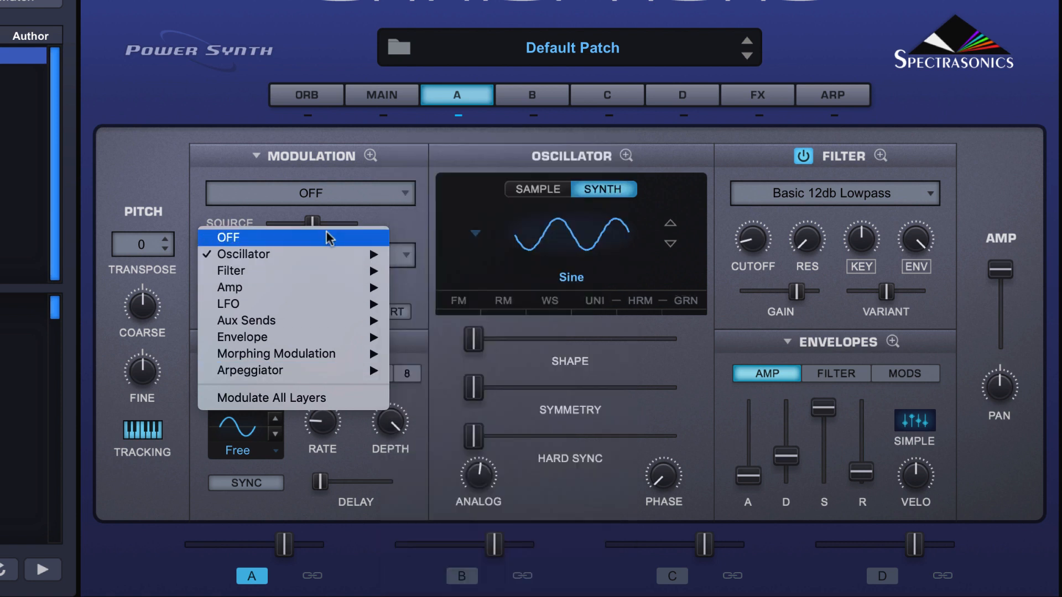
mouse_move(324, 270)
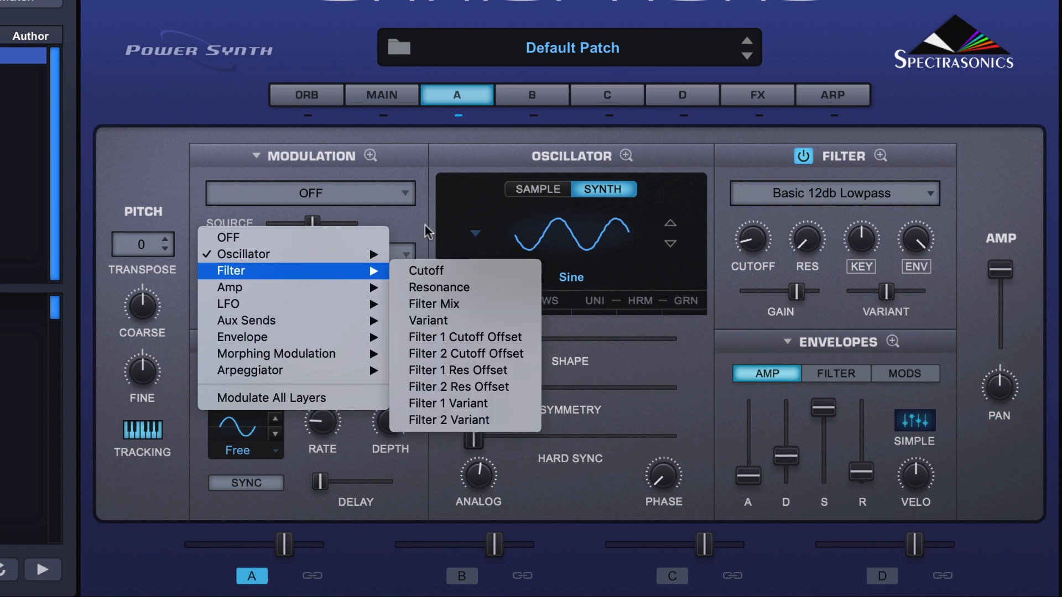
click(407, 257)
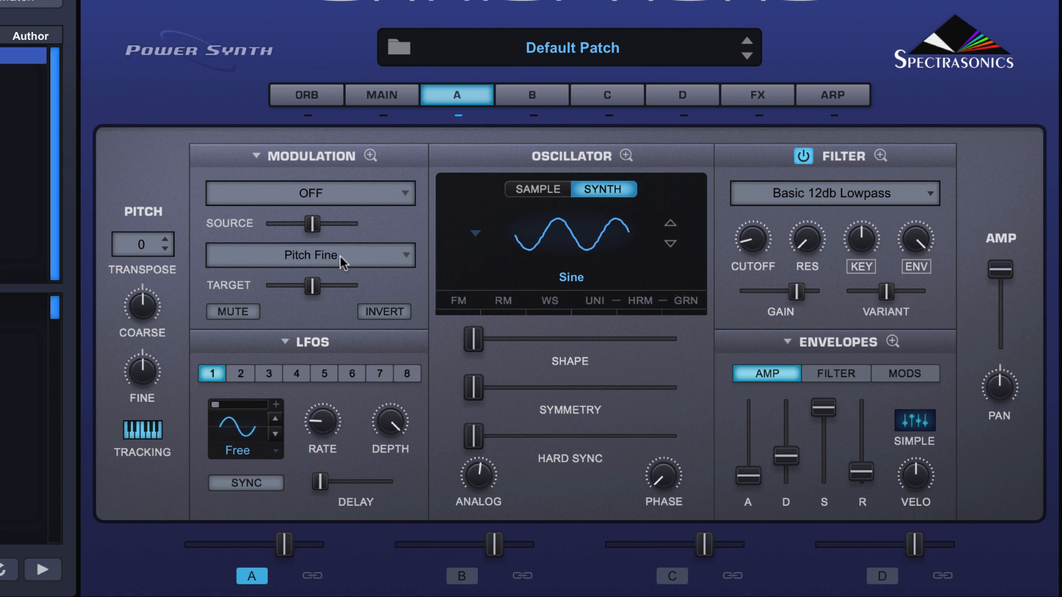
click(358, 195)
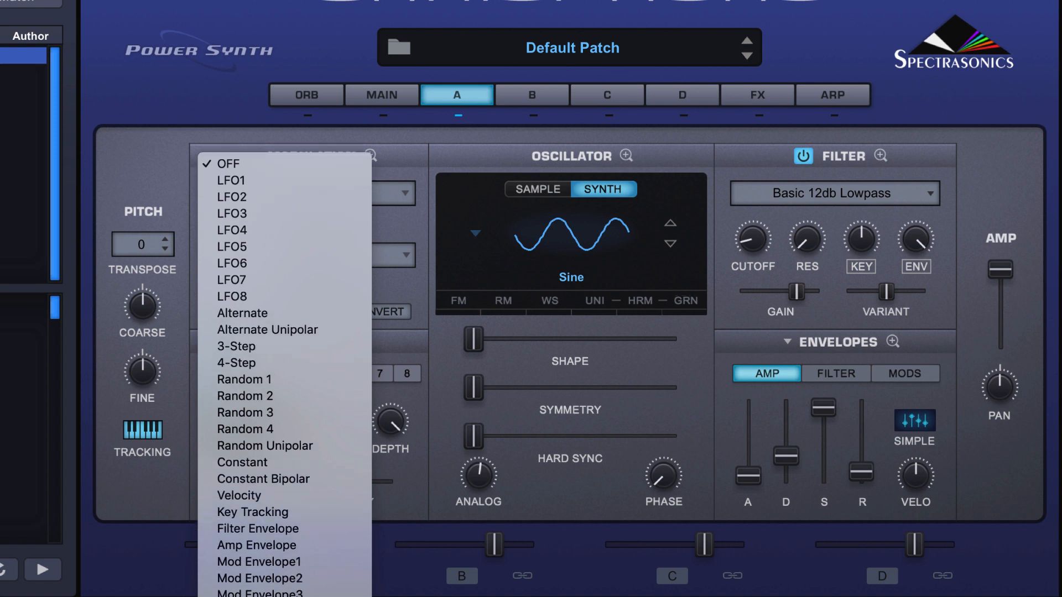
click(476, 293)
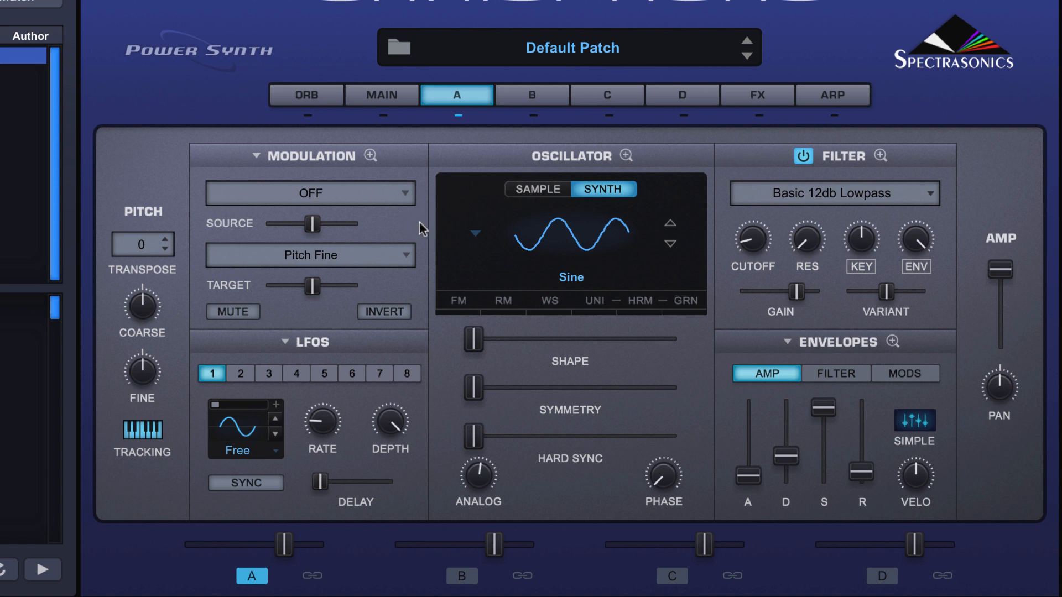
- Set layer A's modulation source to LFO1 and its target to the filter's Cutoff
click(396, 191)
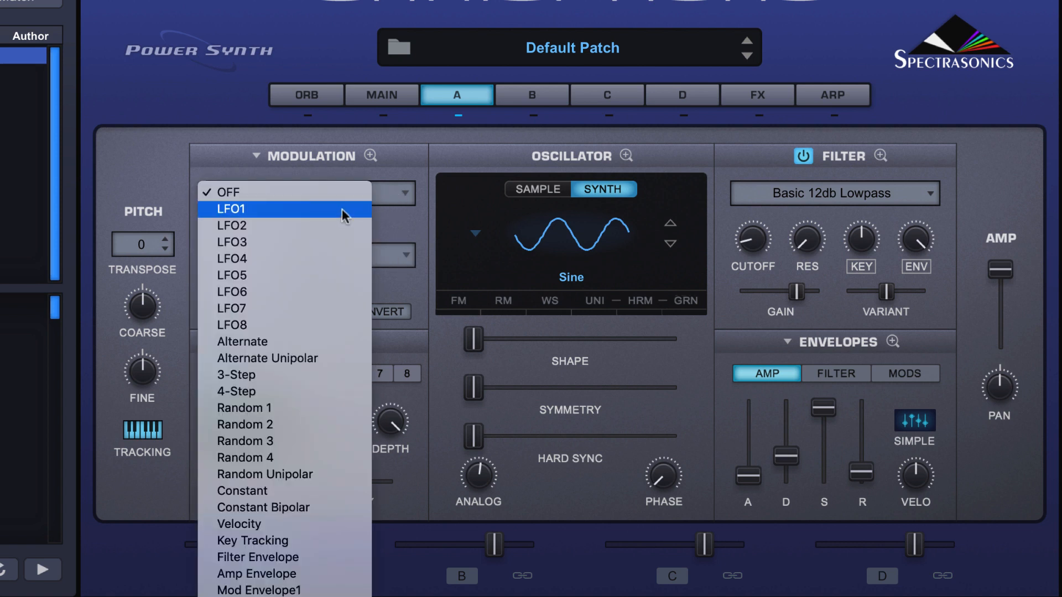
click(341, 208)
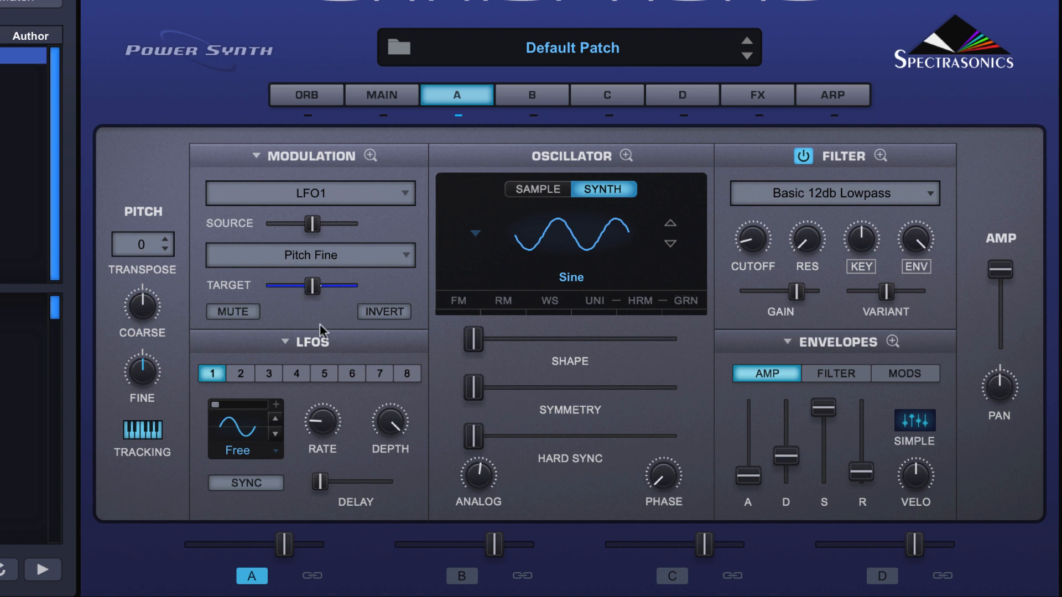
click(361, 257)
mouse_move(364, 259)
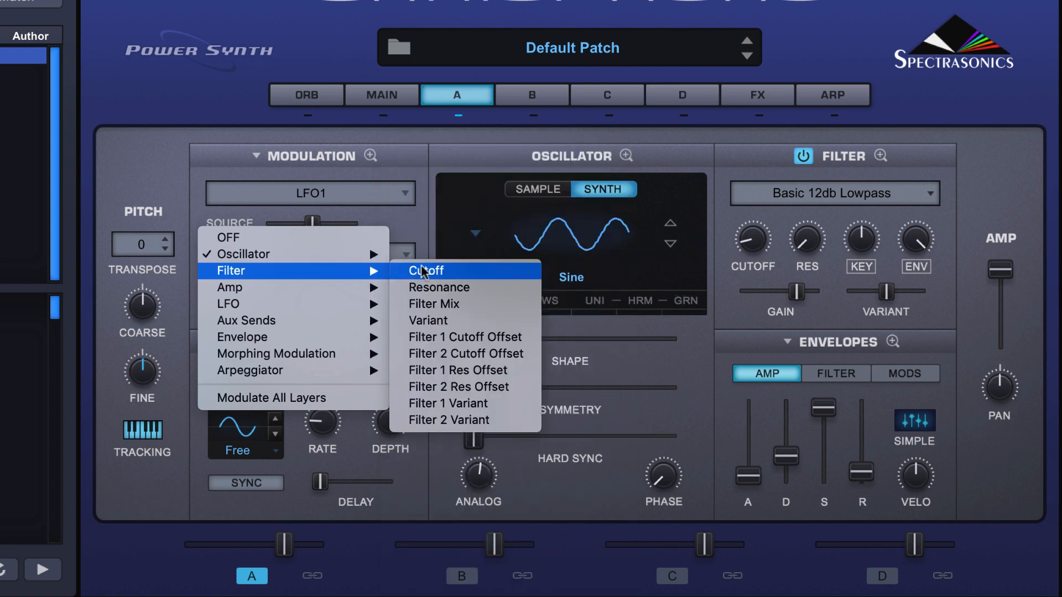
click(441, 270)
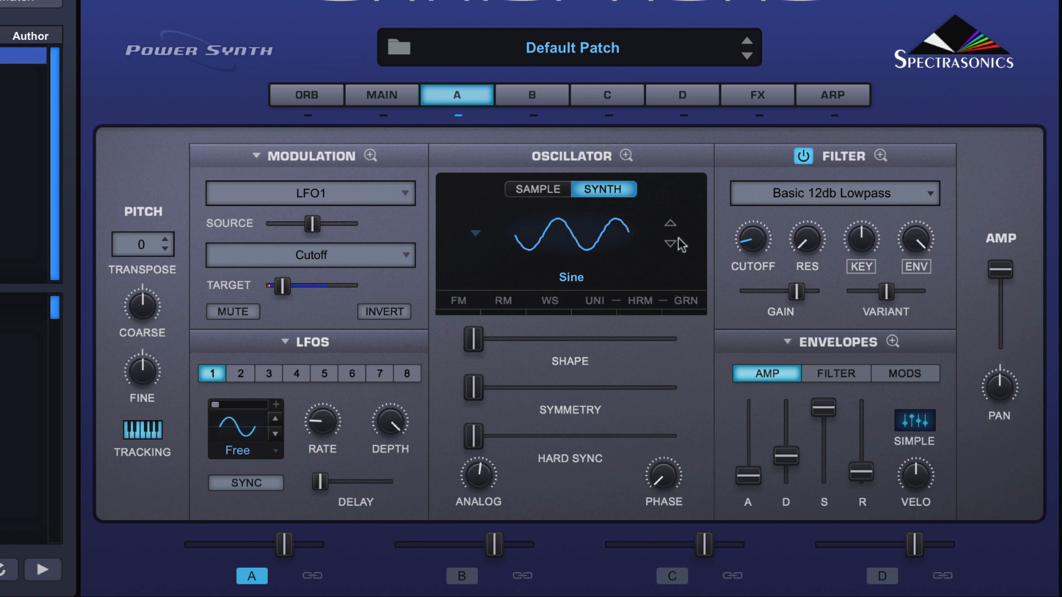
- Set layer A's synth oscillator waveform to SawSquare Bright
click(670, 224)
click(671, 225)
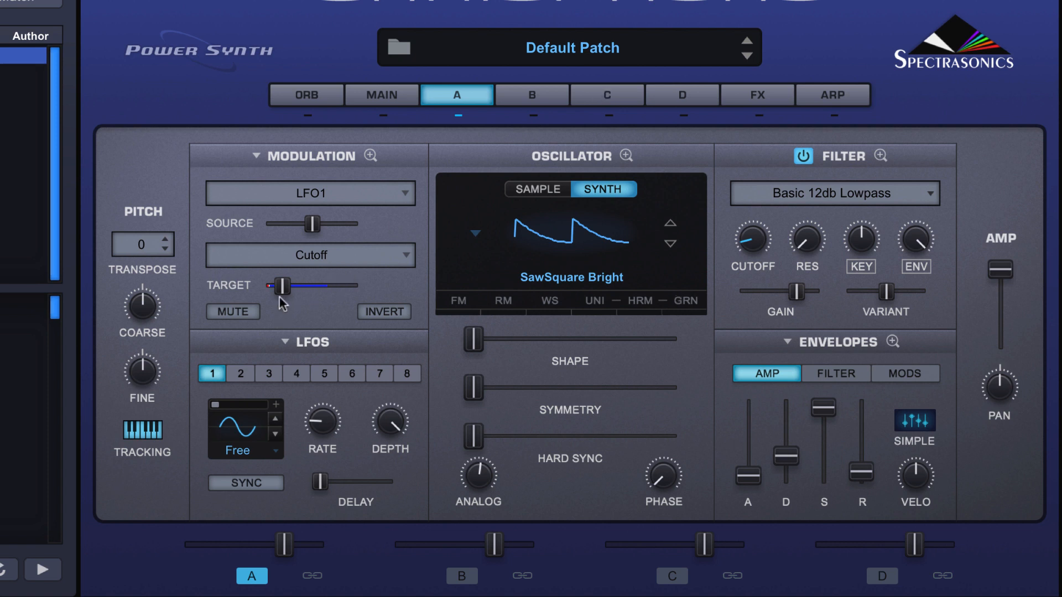
- Show the LFO1 modulation assigned to the filter's Cutoff knob and check the routing in the modulation routing list
right_click(750, 245)
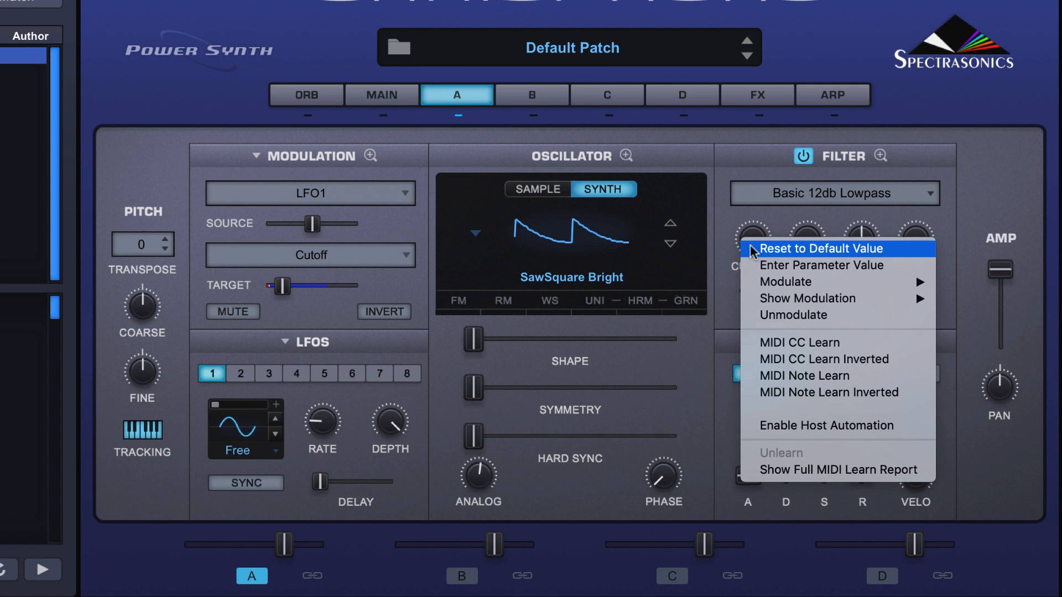
mouse_move(789, 304)
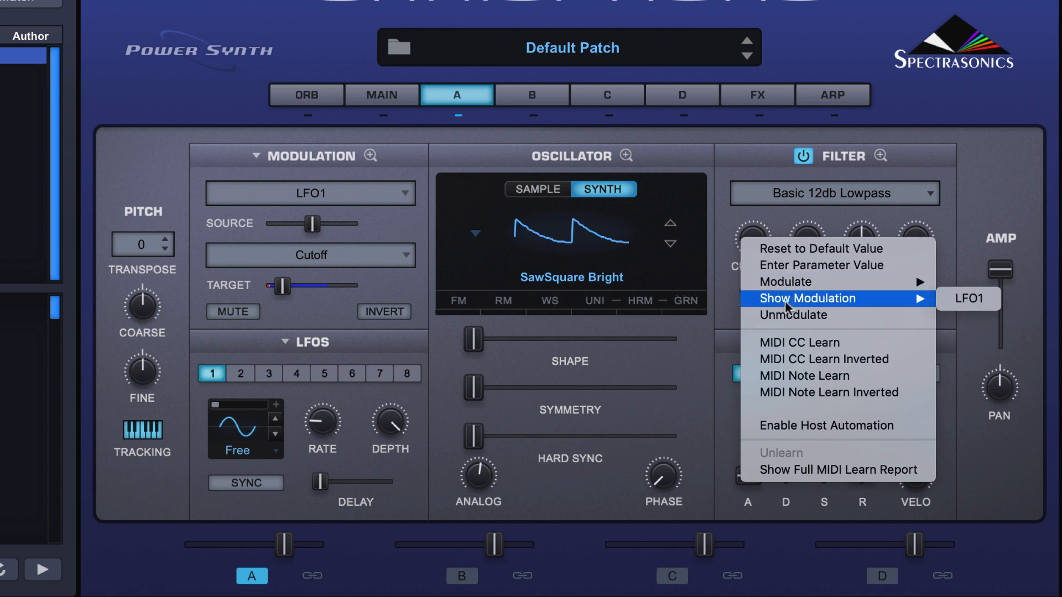
click(976, 299)
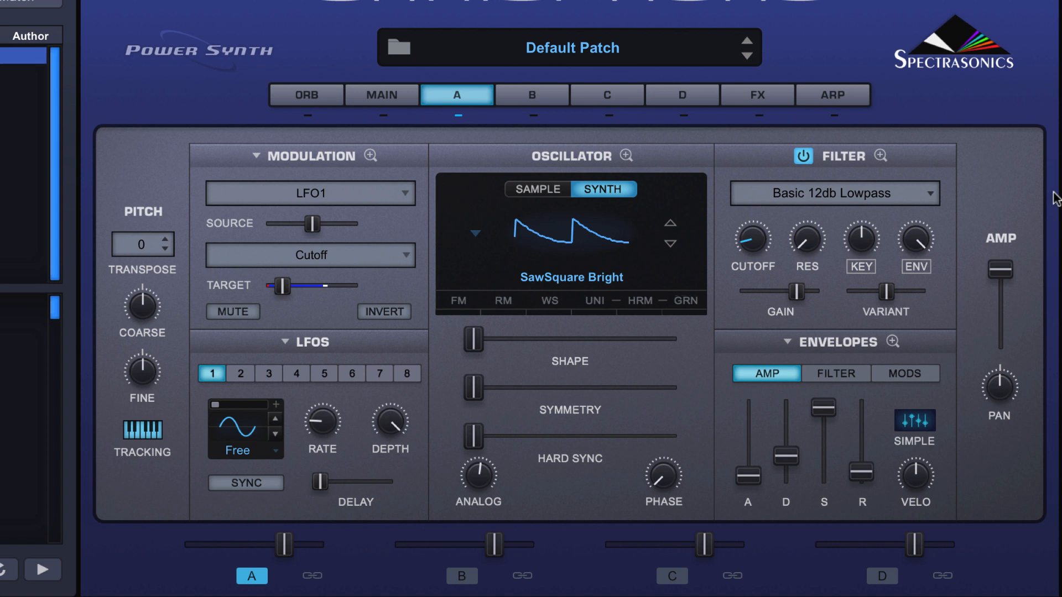
click(256, 154)
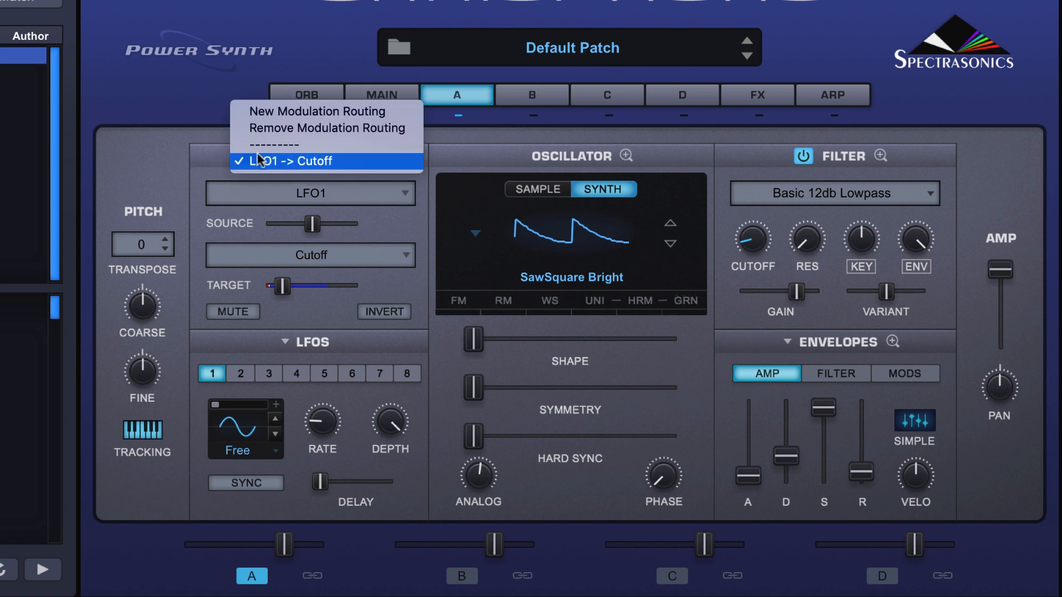
click(216, 156)
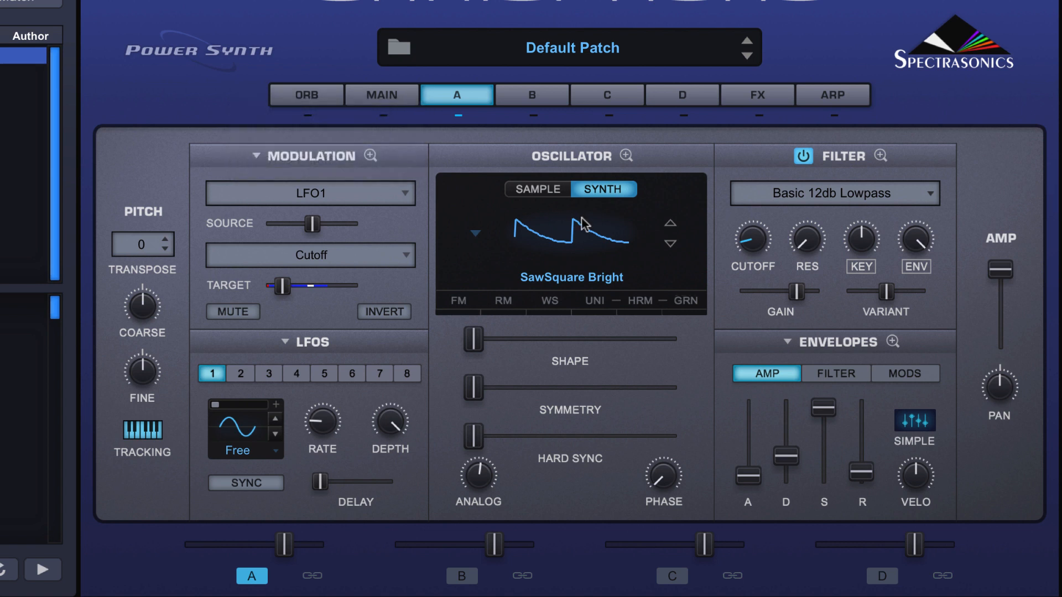
right_click(757, 244)
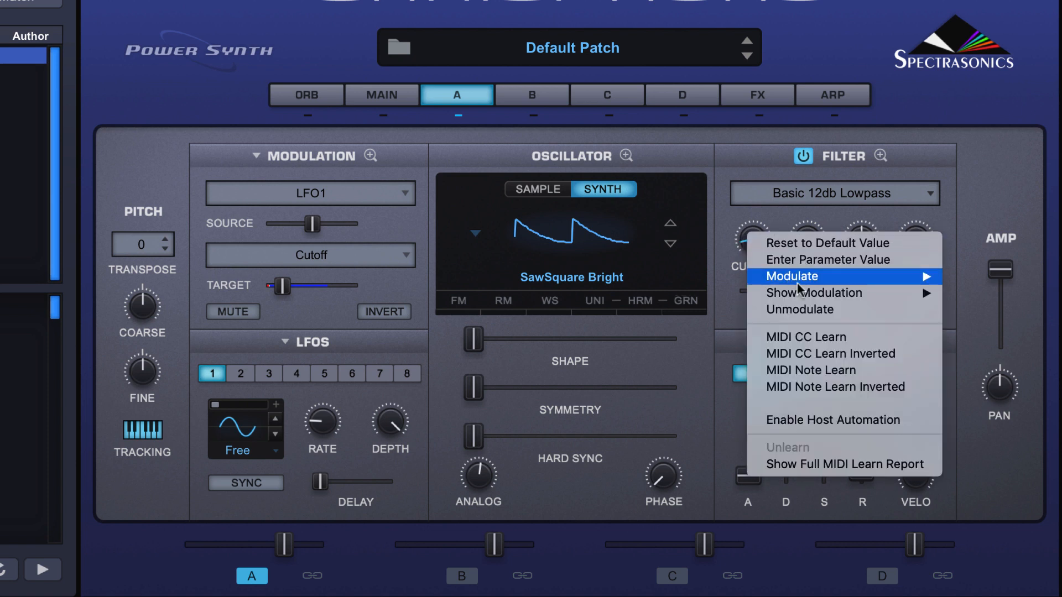
mouse_move(815, 298)
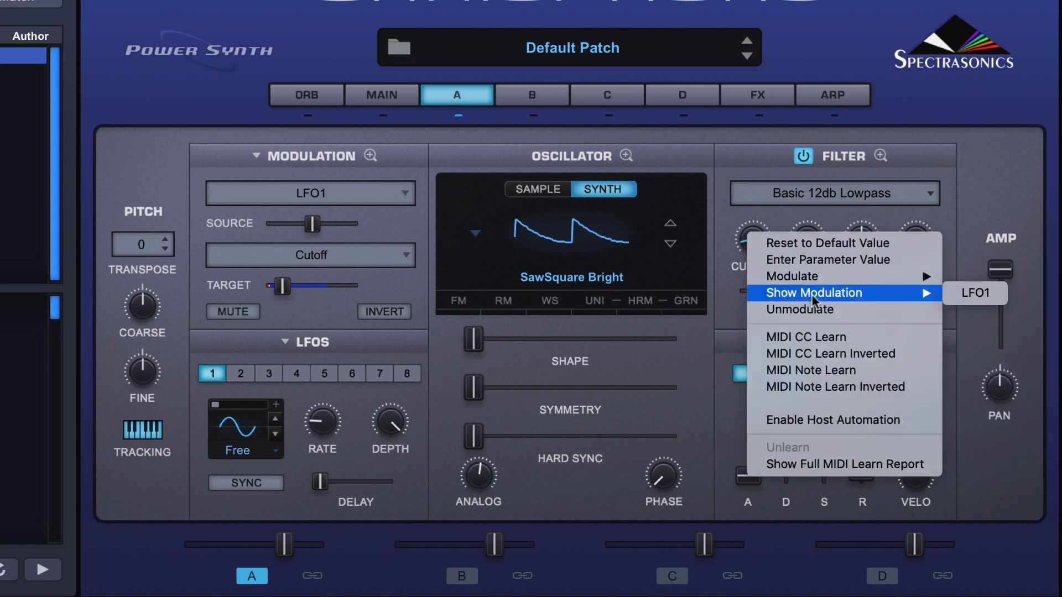
click(976, 297)
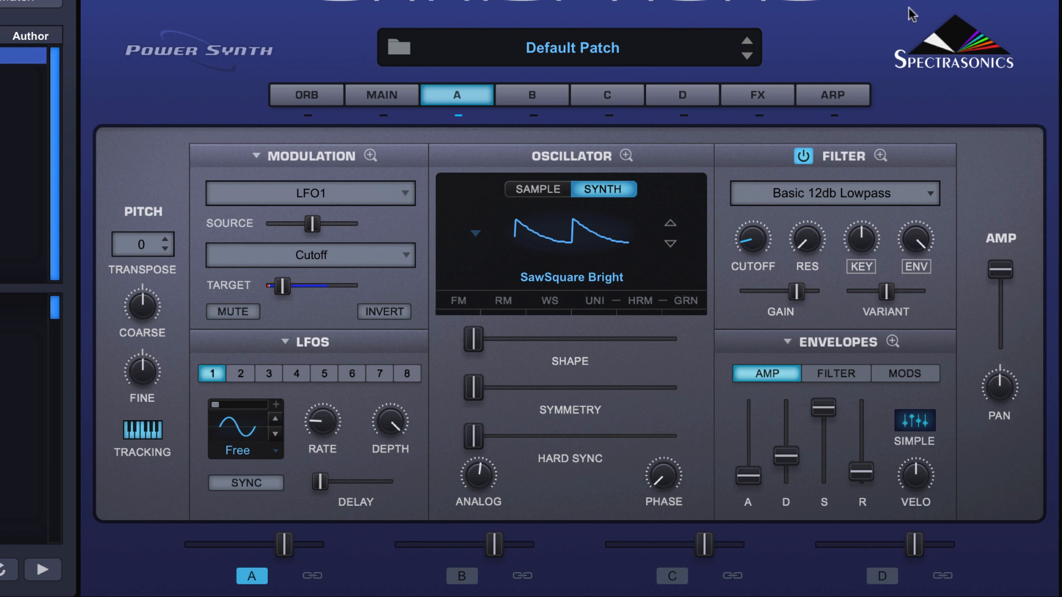
right_click(753, 237)
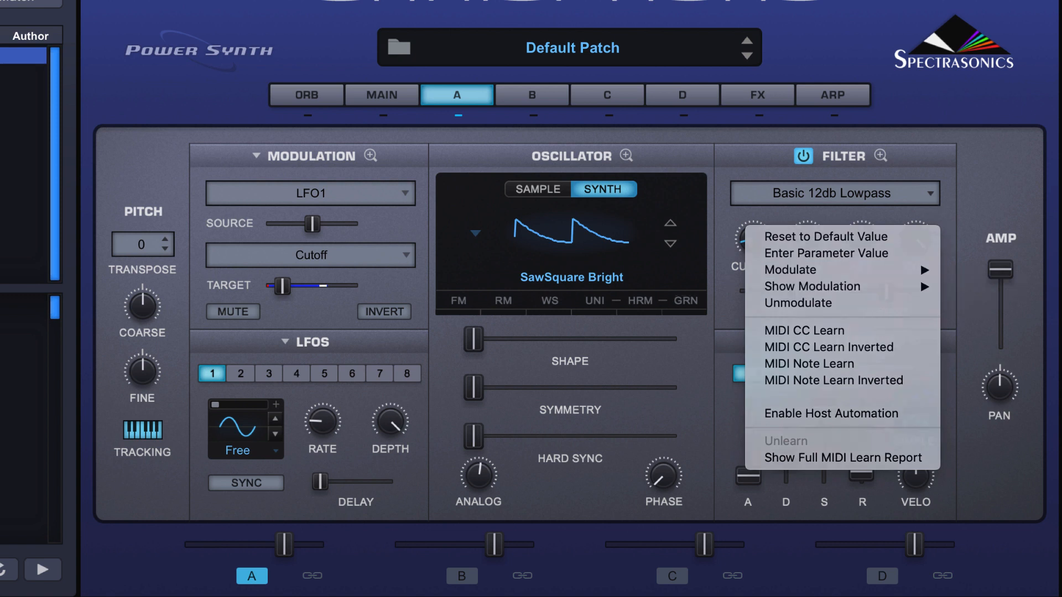
click(282, 365)
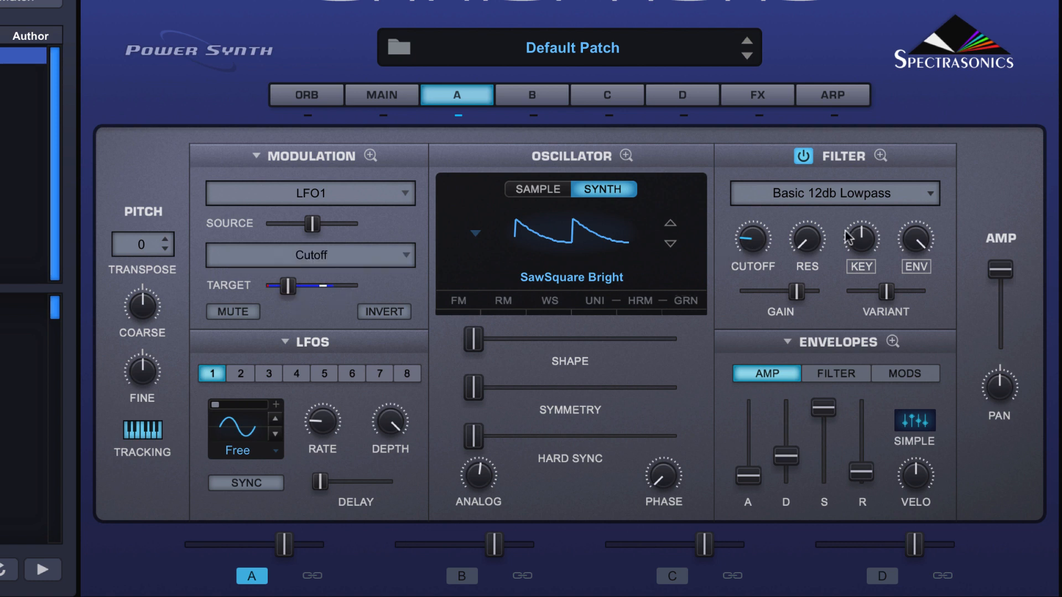
- Sweep the Target slider of the LFO1 to Cutoff routing up and down, leaving the cutoff near the low end
drag(294, 292, 332, 284)
drag(337, 288, 277, 288)
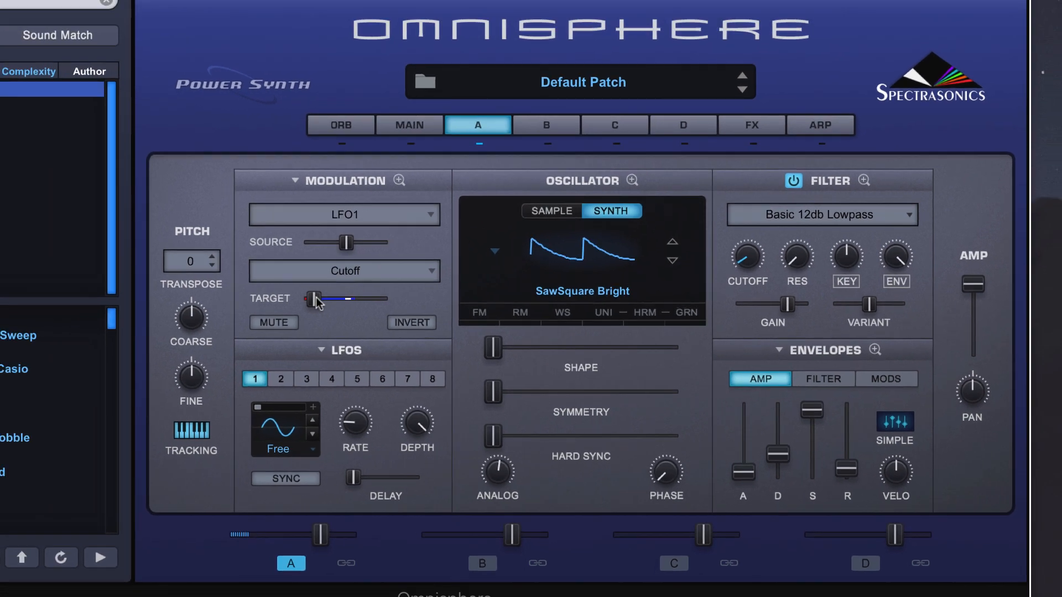
drag(276, 285, 275, 283)
drag(434, 343, 439, 343)
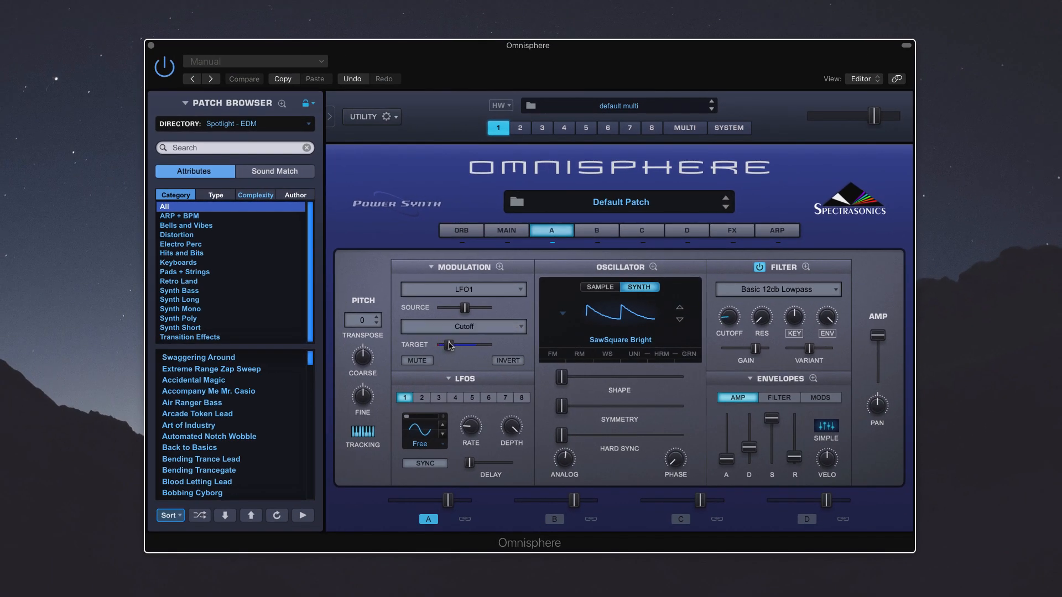